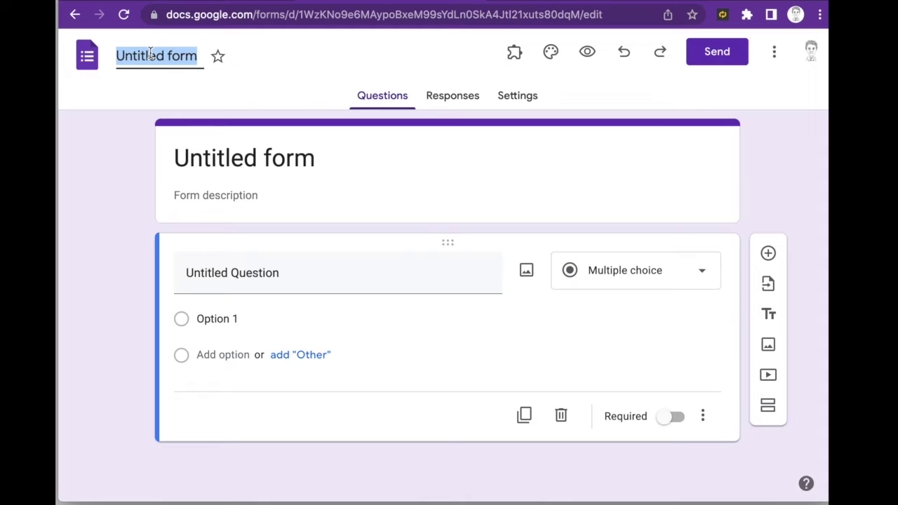
Rename the untitled form file as "Example Form".
{"action": "type", "text": "Name"}
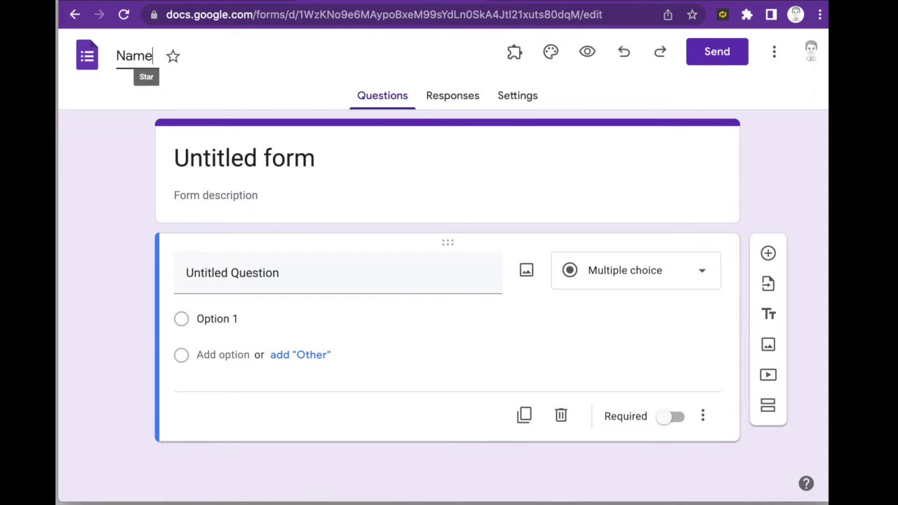
{"action": "key", "text": "BackSpace"}
{"action": "key", "text": "BackSpace"}
{"action": "key", "text": "BackSpace"}
{"action": "key", "text": "BackSpace"}
{"action": "type", "text": "E"}
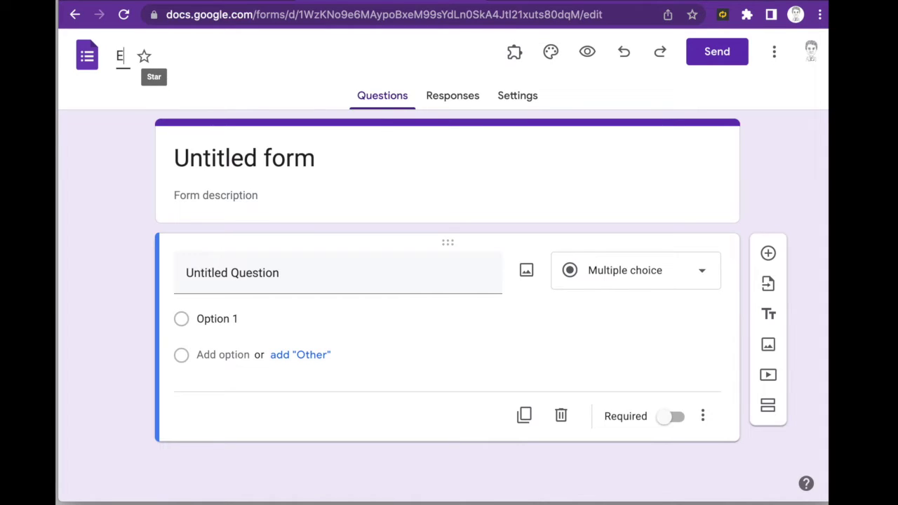
{"action": "type", "text": "xample"}
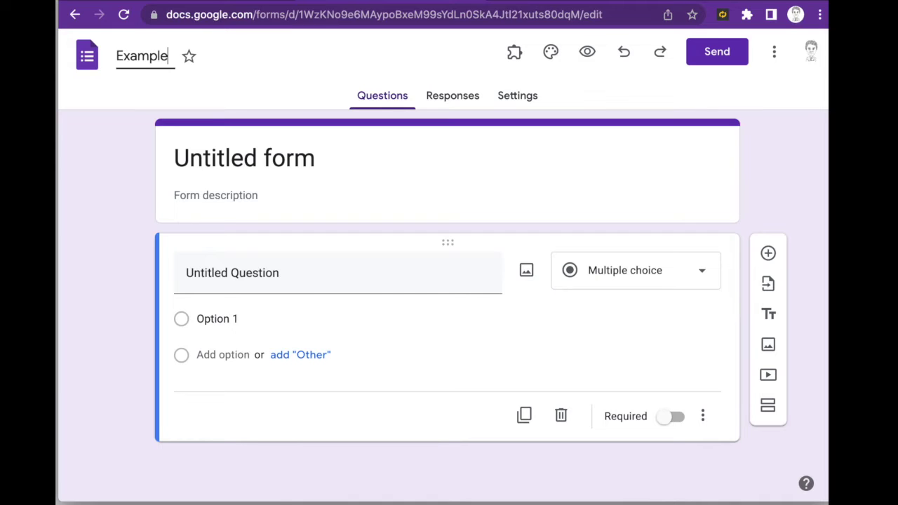
{"action": "type", "text": " Form"}
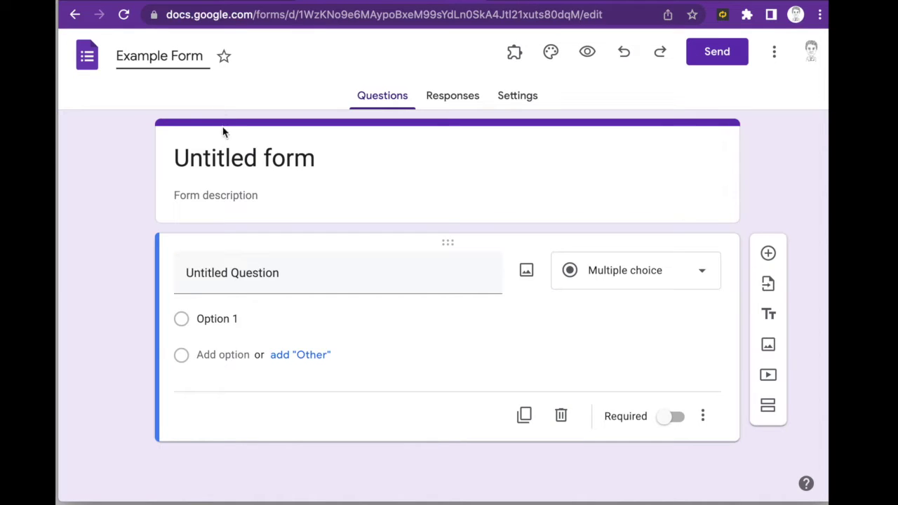
Replace the heading at the top of the form with "Students Points".
{"action": "double_click", "coordinate": [223, 150]}
{"action": "left_click", "coordinate": [224, 150]}
{"action": "triple_click", "coordinate": [224, 149]}
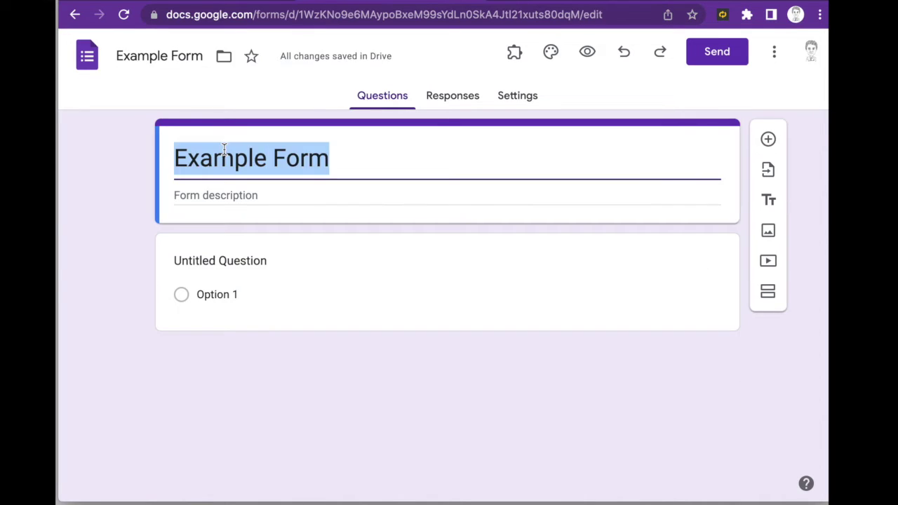
{"action": "type", "text": "Stu"}
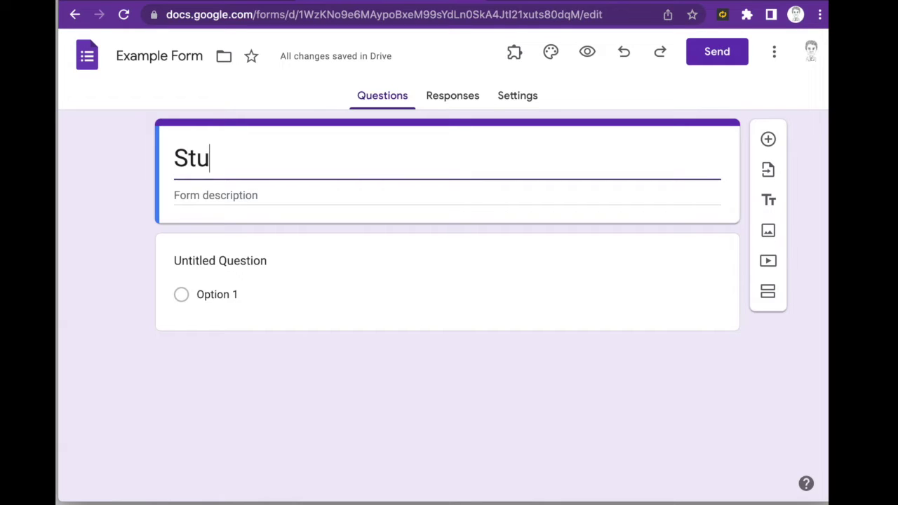
{"action": "type", "text": "dents Points"}
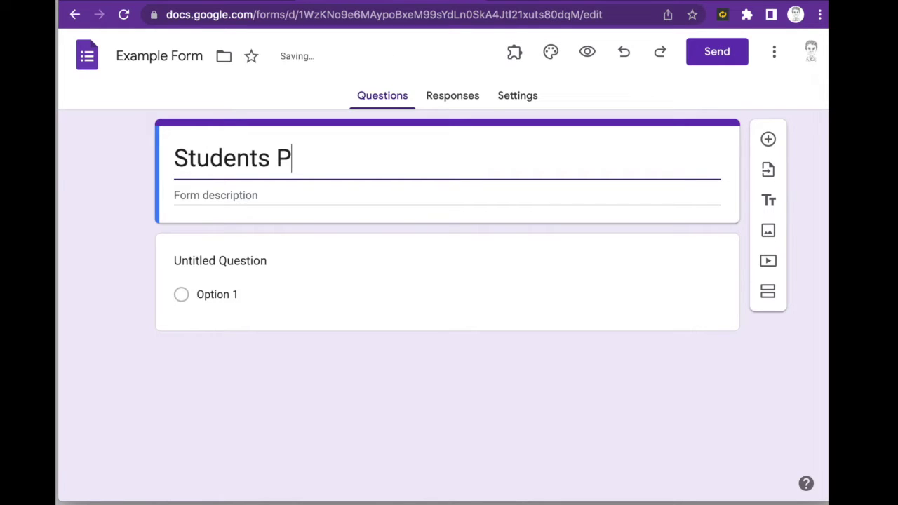
Title the first question "Name" and set its answer type to Dropdown.
{"action": "left_click", "coordinate": [203, 261]}
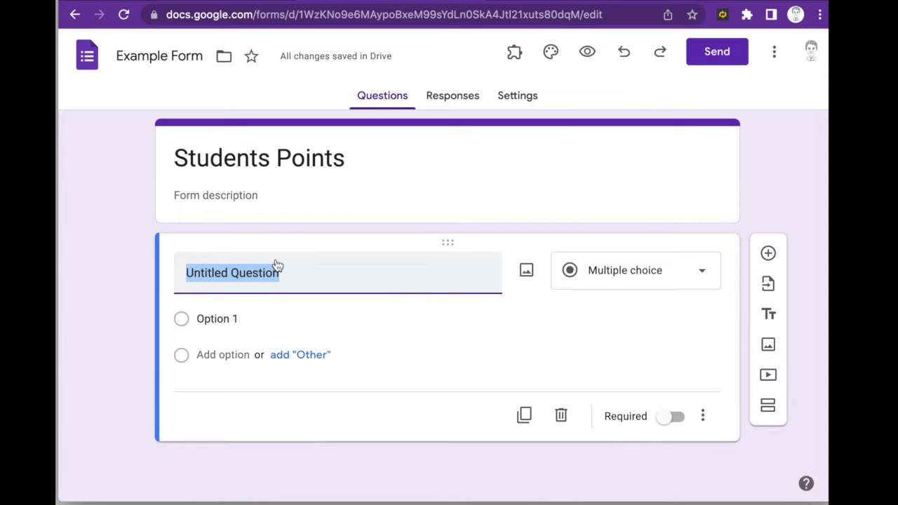
{"action": "type", "text": "Name"}
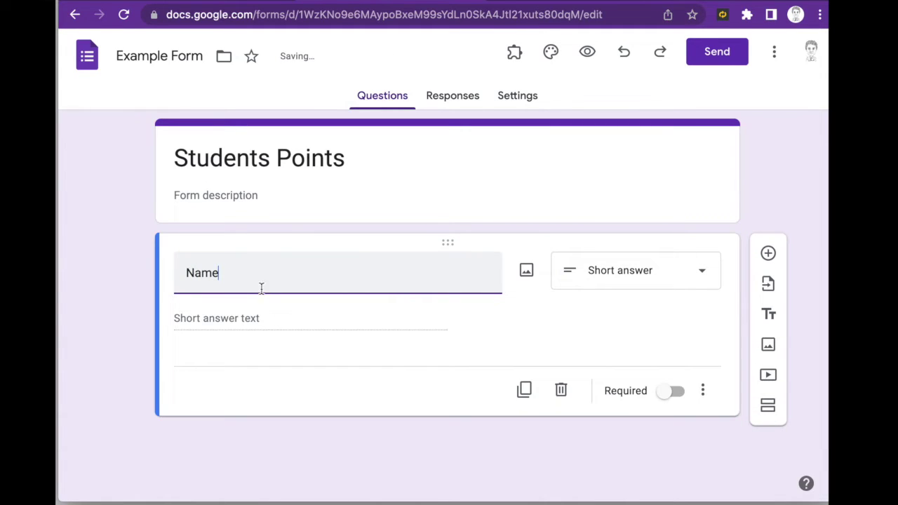
{"action": "left_click", "coordinate": [615, 267]}
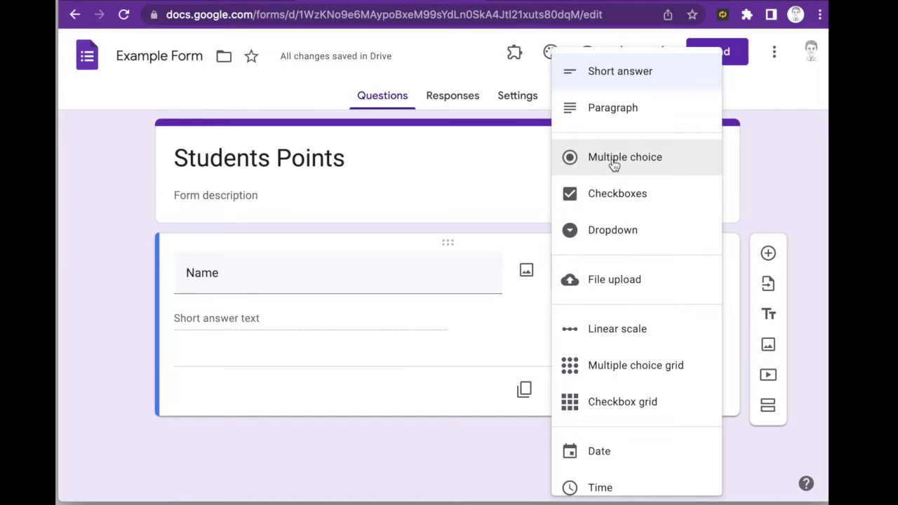
{"action": "left_click", "coordinate": [617, 231]}
Fill the Name dropdown with seven options, one student's first name per option.
{"action": "left_click", "coordinate": [245, 314]}
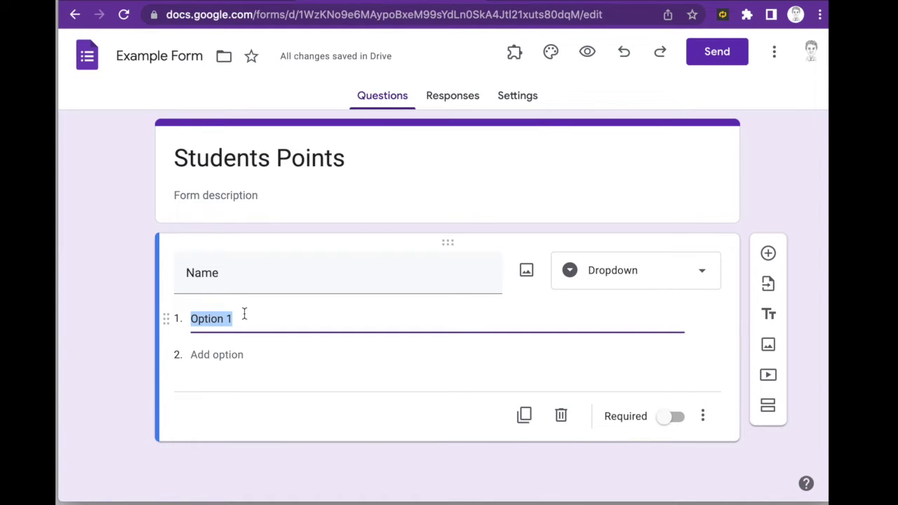
{"action": "type", "text": "Ch"}
{"action": "key", "text": "BackSpace"}
{"action": "key", "text": "BackSpace"}
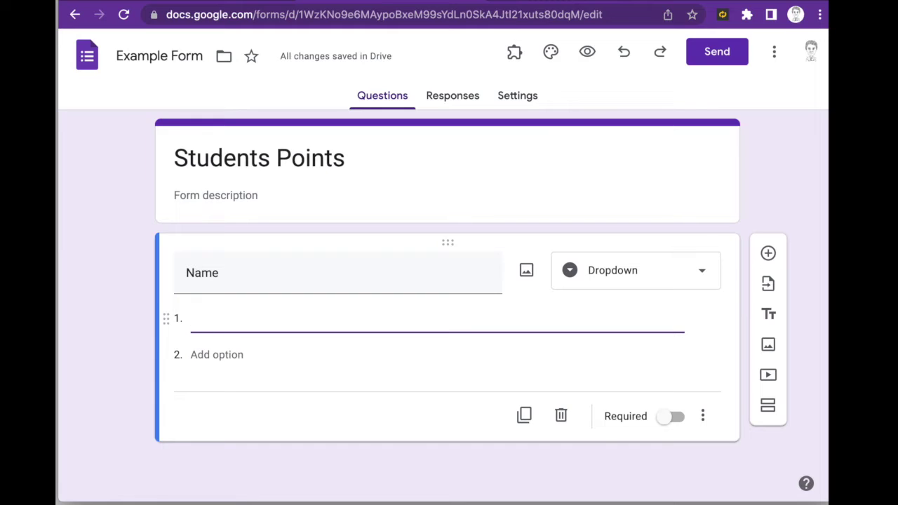
{"action": "type", "text": "Chris"}
{"action": "key", "text": "Return"}
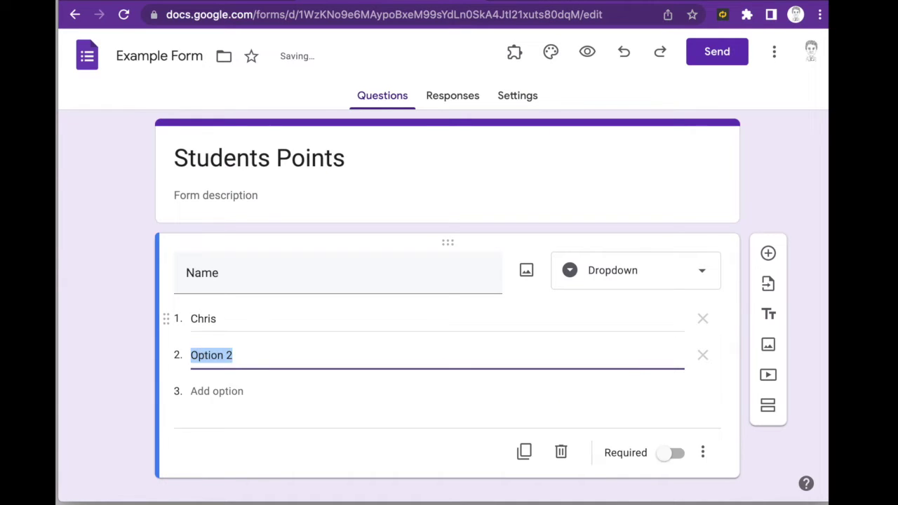
{"action": "type", "text": "Erin"}
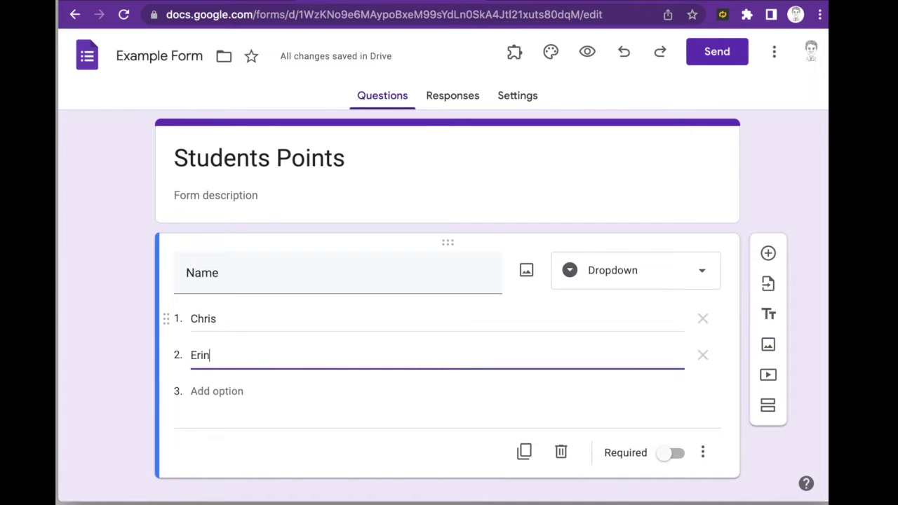
{"action": "key", "text": "Return"}
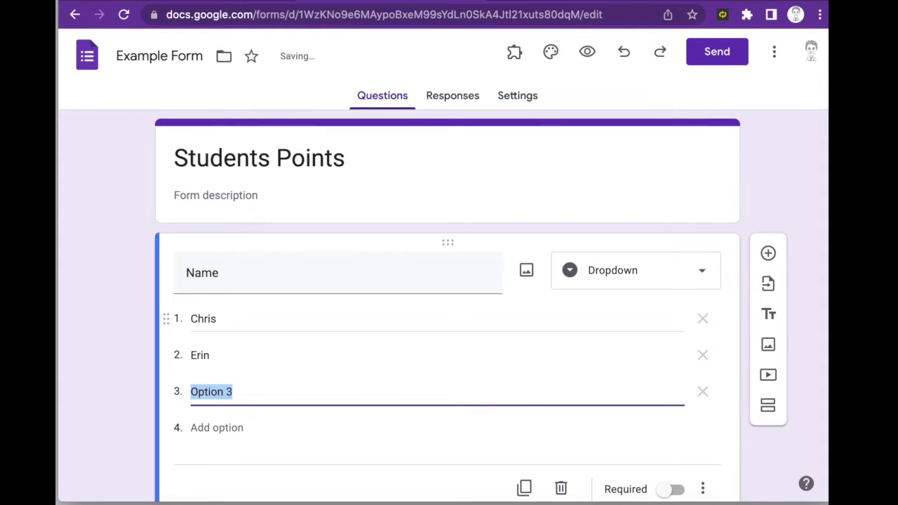
{"action": "type", "text": "Kristen"}
{"action": "key", "text": "Return"}
{"action": "type", "text": "Bryan"}
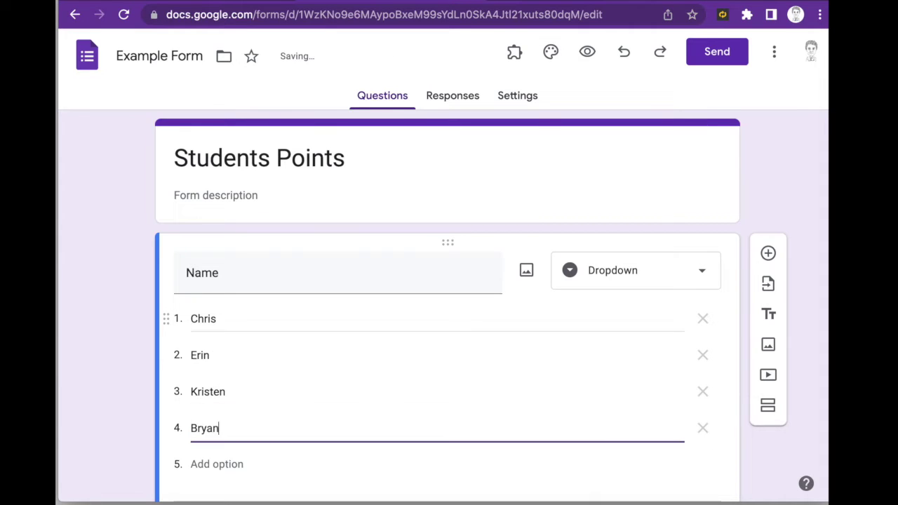
{"action": "key", "text": "Return"}
{"action": "type", "text": "Paul"}
{"action": "key", "text": "Return"}
{"action": "type", "text": "Ed"}
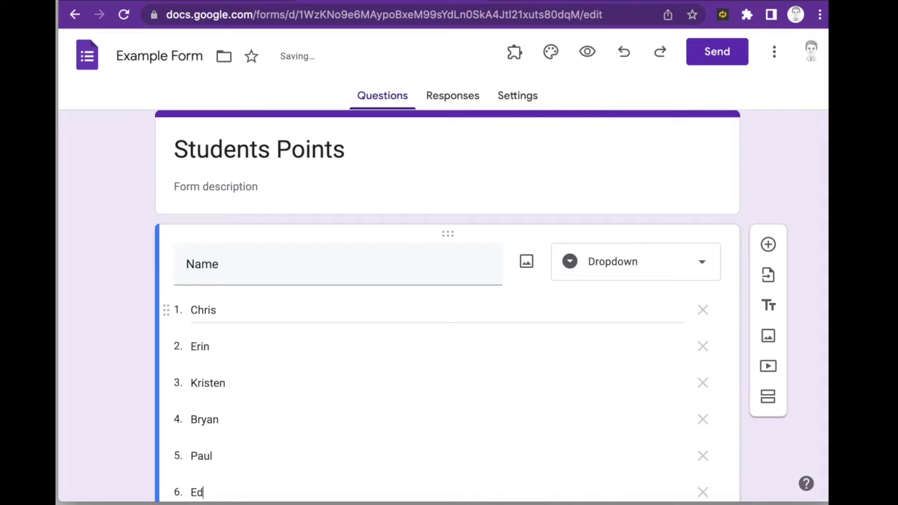
{"action": "key", "text": "Return"}
{"action": "type", "text": "Sharon"}
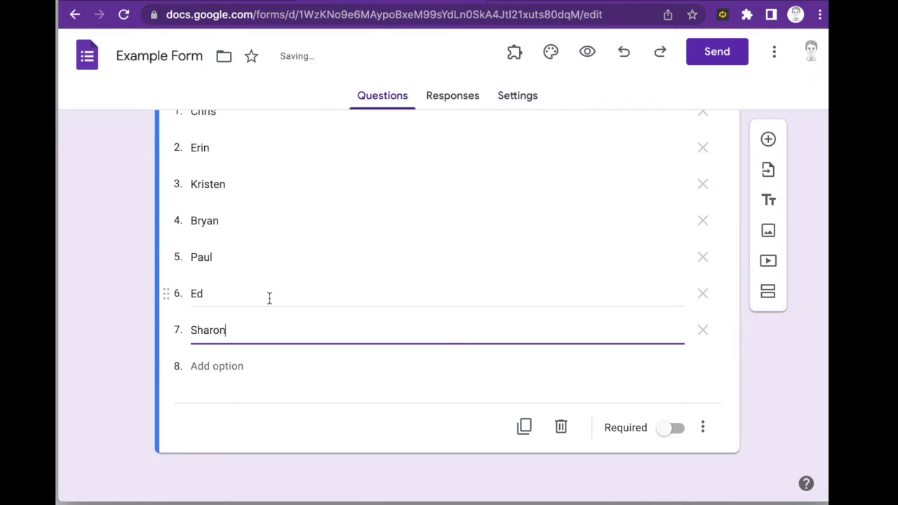
Add a second question titled "Code" below the Name question.
{"action": "scroll", "coordinate": [269, 298], "scroll_direction": "up", "scroll_amount": 1}
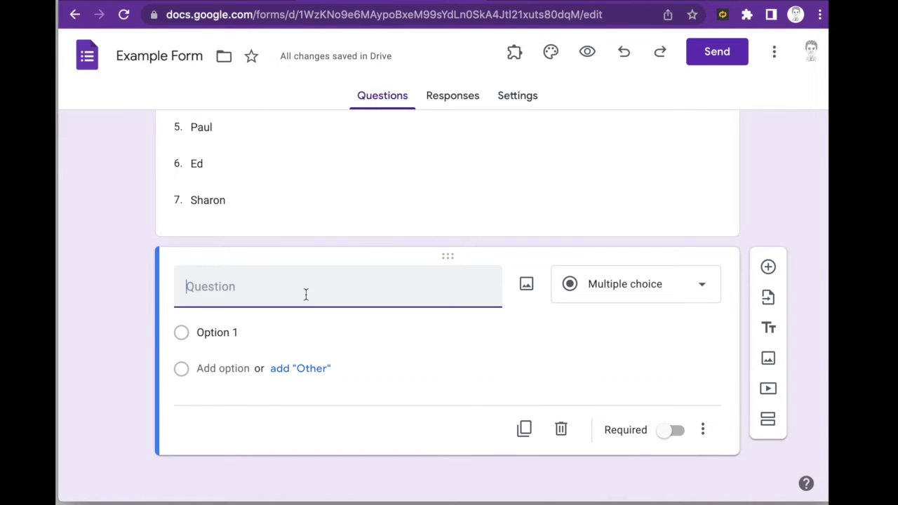
{"action": "type", "text": "Code"}
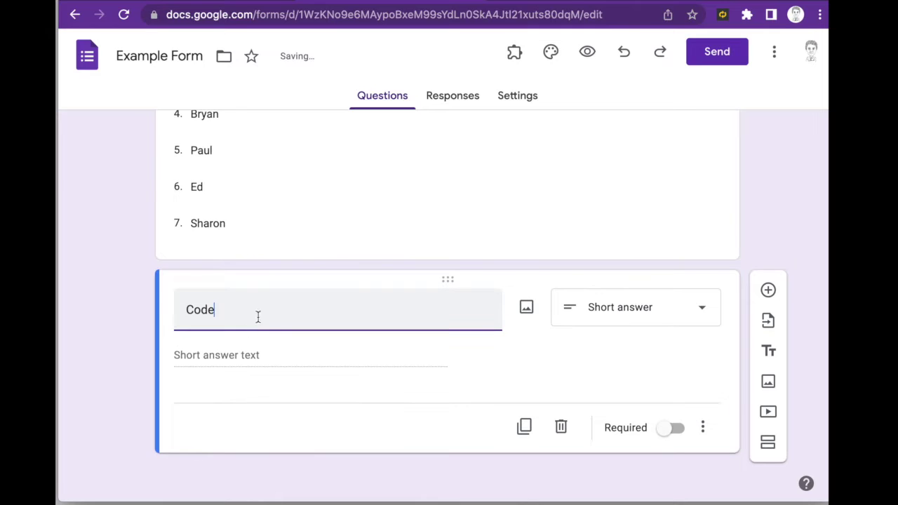
Link the form's responses to a new spreadsheet named "Example Form (Responses)".
{"action": "scroll", "coordinate": [649, 283], "scroll_direction": "up", "scroll_amount": 4}
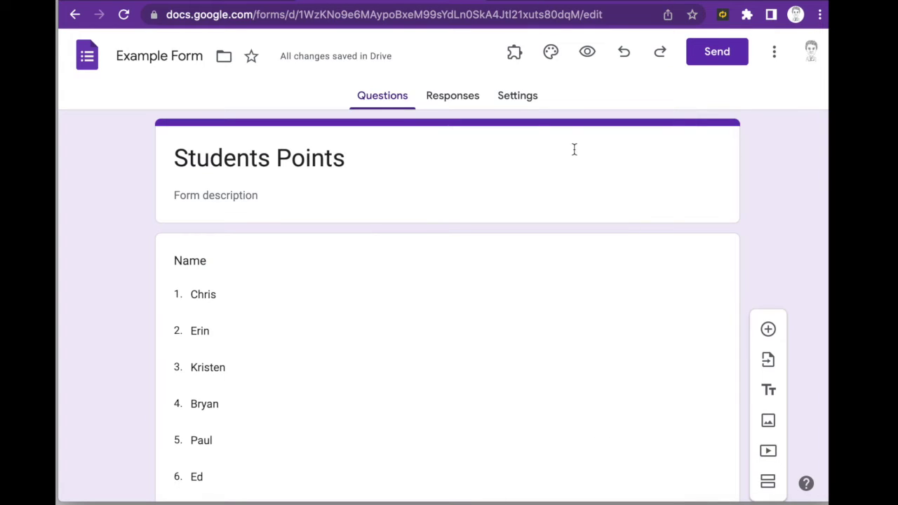
{"action": "left_click", "coordinate": [455, 99]}
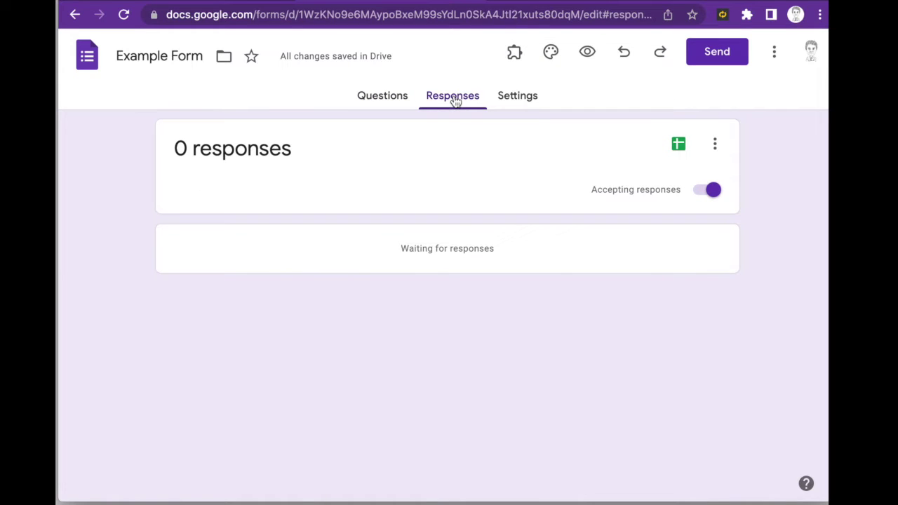
{"action": "left_click", "coordinate": [678, 146]}
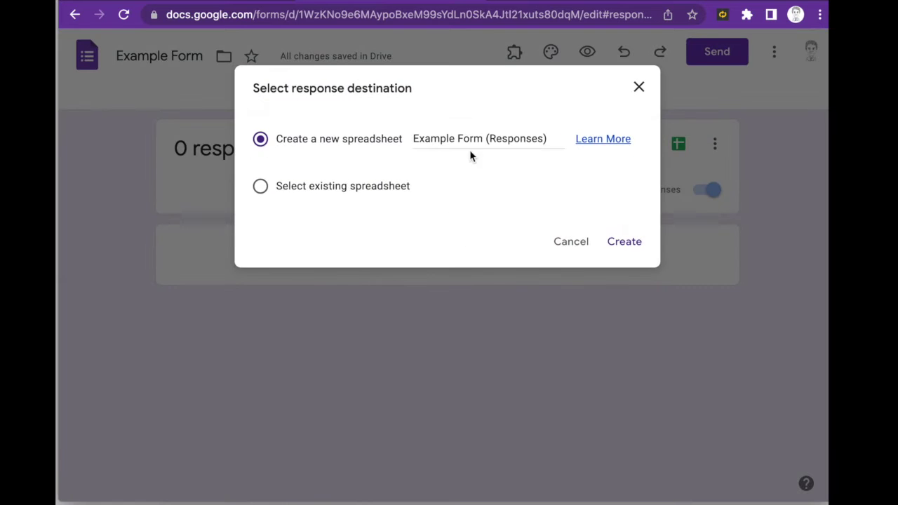
{"action": "left_click", "coordinate": [622, 247]}
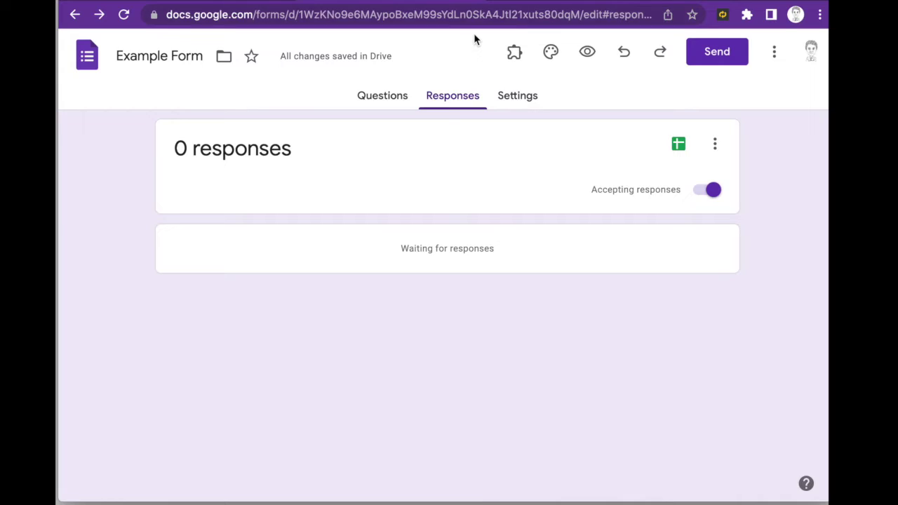
Preview the form and submit a test response for the first listed student, leaving Code blank.
{"action": "left_click", "coordinate": [589, 51]}
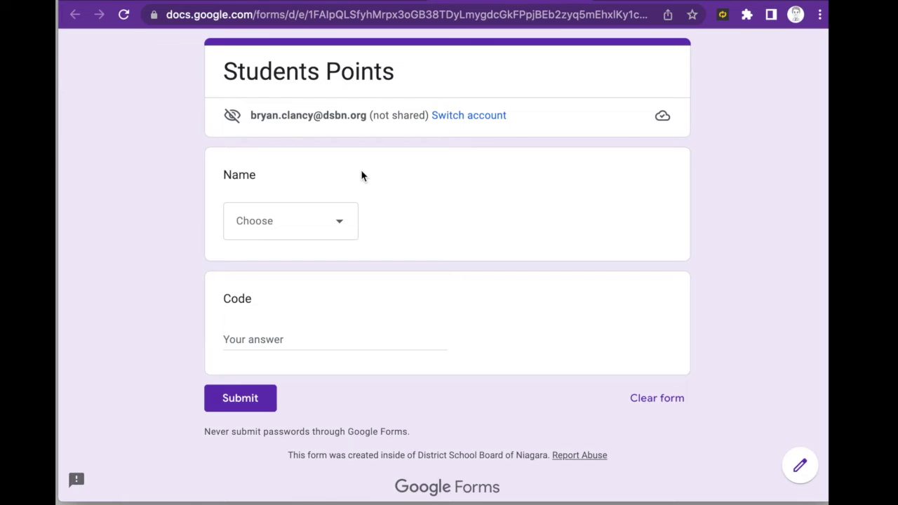
{"action": "left_click", "coordinate": [285, 222]}
{"action": "left_click", "coordinate": [275, 239]}
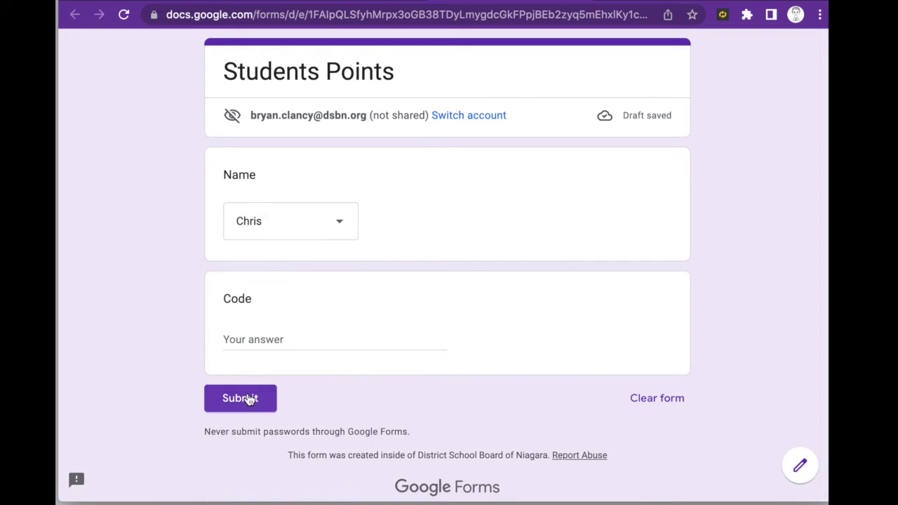
{"action": "left_click", "coordinate": [249, 399]}
Submit separate test responses for the second and third listed students, leaving Code blank.
{"action": "left_click", "coordinate": [293, 150]}
{"action": "left_click", "coordinate": [291, 221]}
{"action": "left_click", "coordinate": [267, 277]}
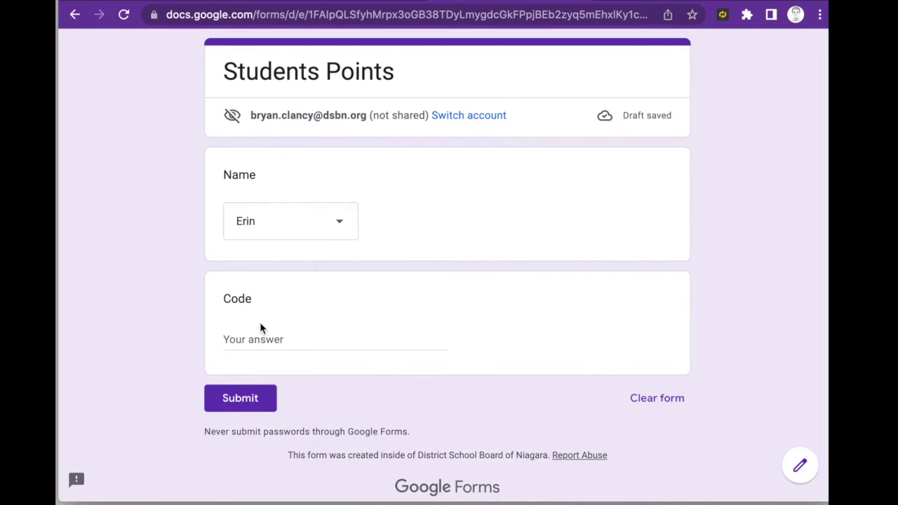
{"action": "left_click", "coordinate": [242, 398]}
{"action": "left_click", "coordinate": [306, 151]}
{"action": "left_click", "coordinate": [290, 223]}
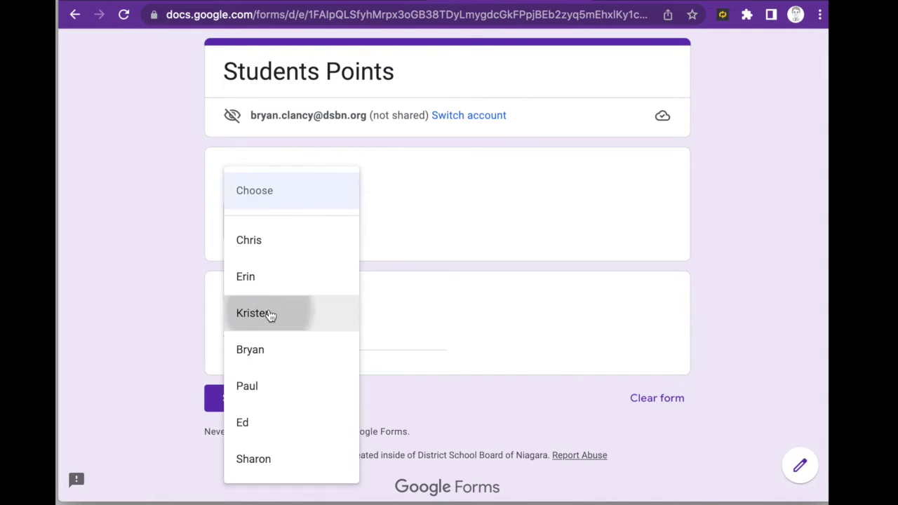
{"action": "left_click", "coordinate": [270, 315]}
{"action": "left_click", "coordinate": [243, 398]}
Submit separate test responses for the fourth and fifth listed students, leaving Code blank.
{"action": "left_click", "coordinate": [296, 153]}
{"action": "left_click", "coordinate": [281, 235]}
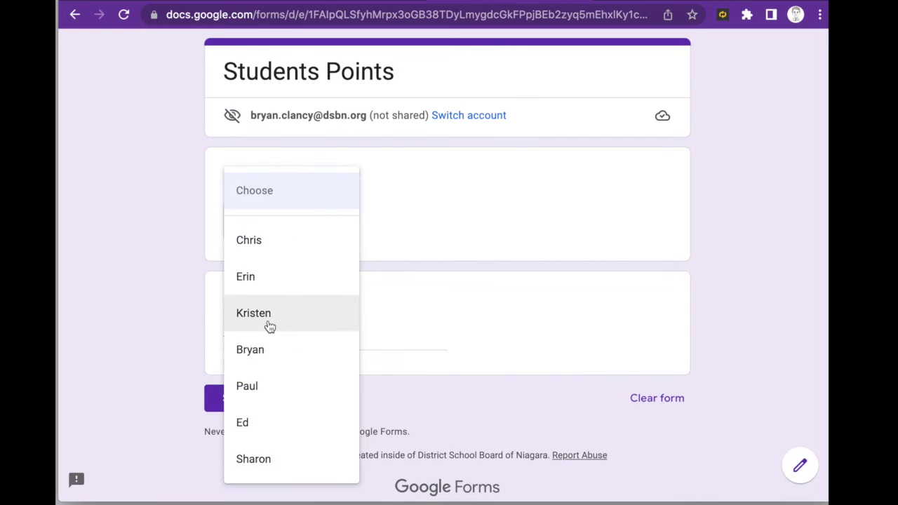
{"action": "left_click", "coordinate": [266, 350]}
{"action": "left_click", "coordinate": [242, 398]}
{"action": "left_click", "coordinate": [291, 153]}
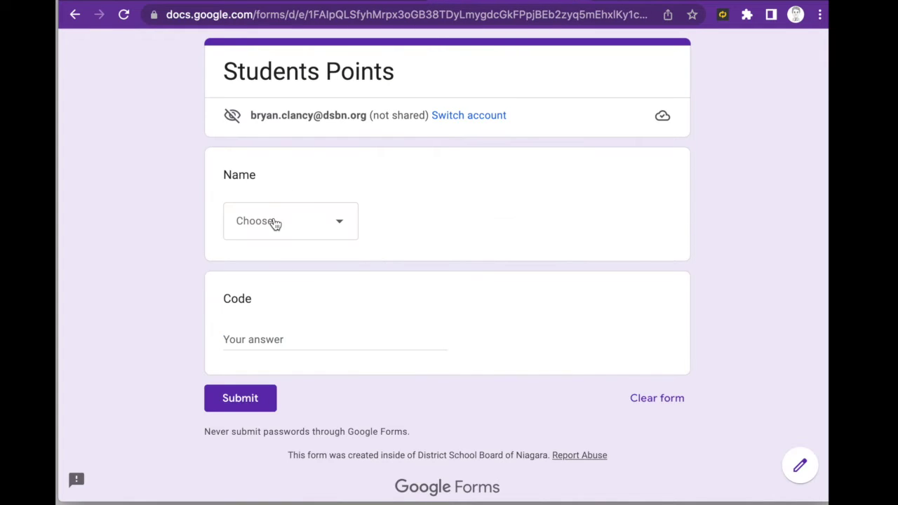
{"action": "left_click", "coordinate": [275, 223]}
{"action": "left_click", "coordinate": [255, 385]}
{"action": "left_click", "coordinate": [245, 397]}
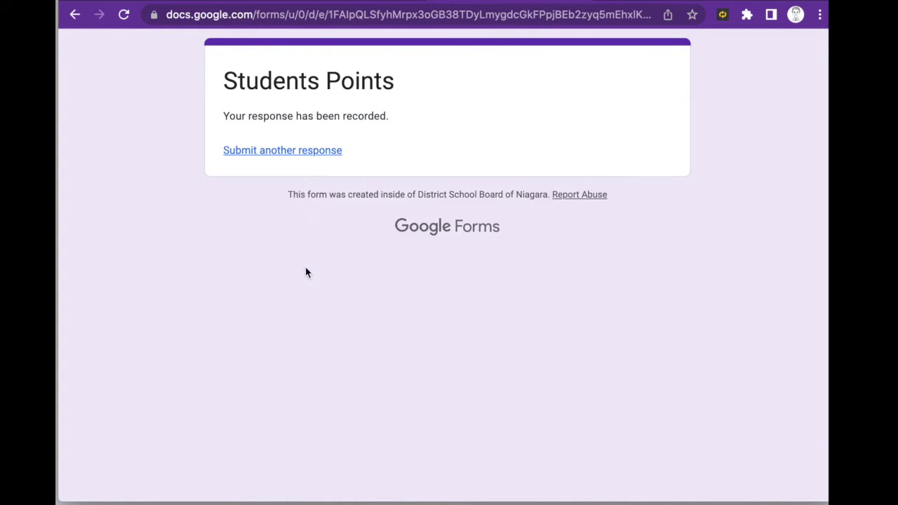
Submit separate test responses for the sixth and seventh listed students, leaving Code blank.
{"action": "left_click", "coordinate": [297, 153]}
{"action": "left_click", "coordinate": [282, 220]}
{"action": "left_click", "coordinate": [257, 425]}
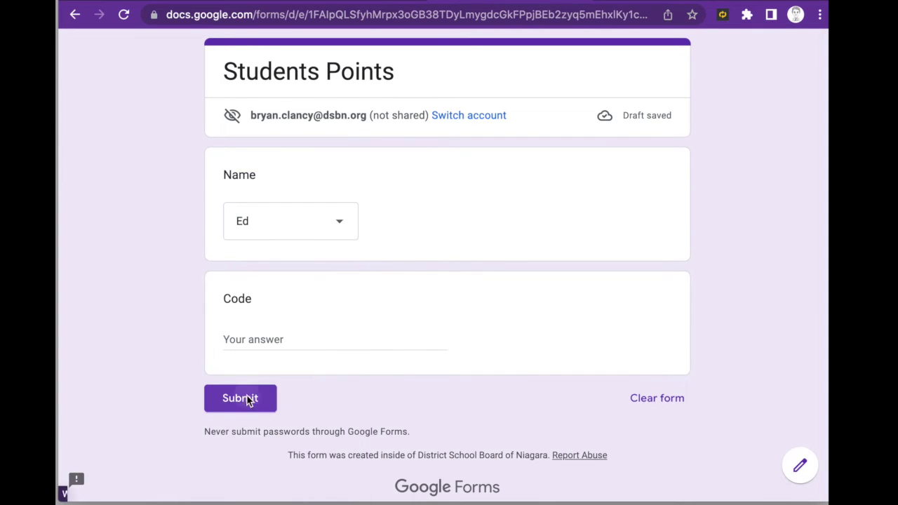
{"action": "left_click", "coordinate": [245, 398]}
{"action": "left_click", "coordinate": [290, 150]}
{"action": "left_click", "coordinate": [276, 220]}
{"action": "left_click", "coordinate": [257, 458]}
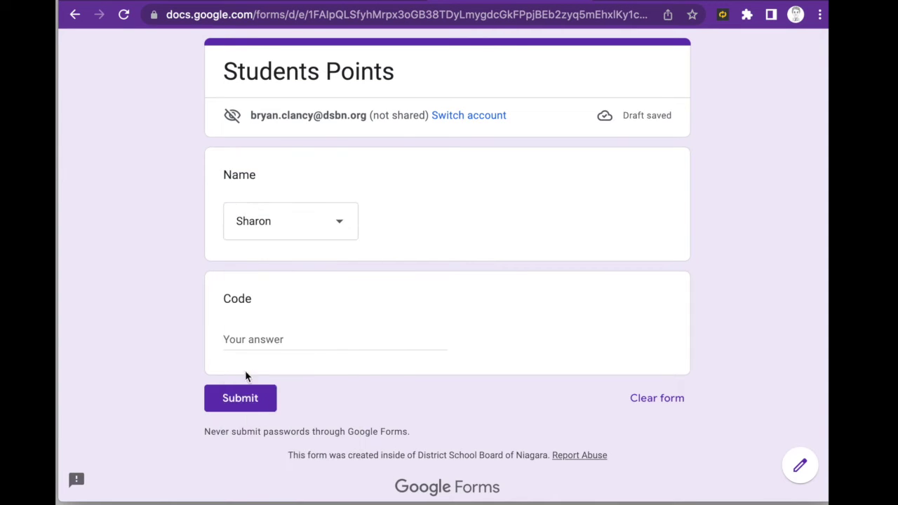
{"action": "left_click", "coordinate": [245, 398]}
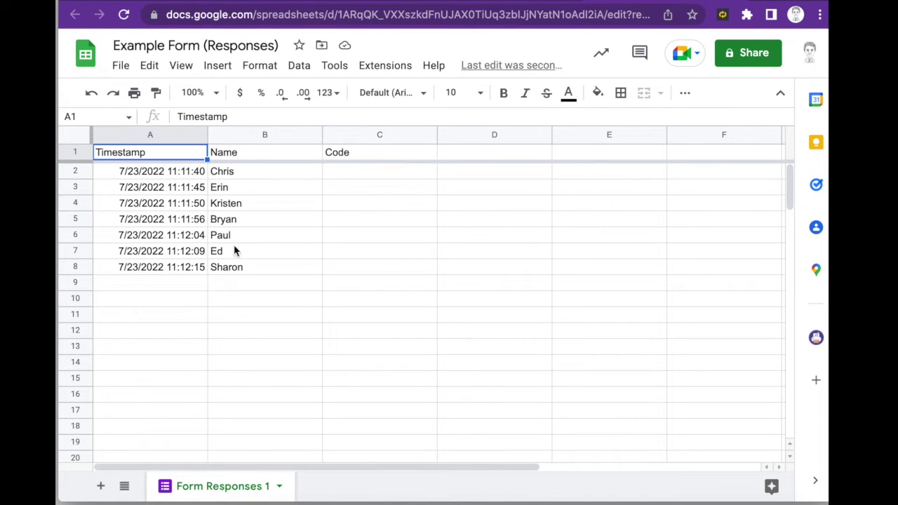
List the first three students' names from the responses in cells D3 to D5.
{"action": "left_click", "coordinate": [561, 191]}
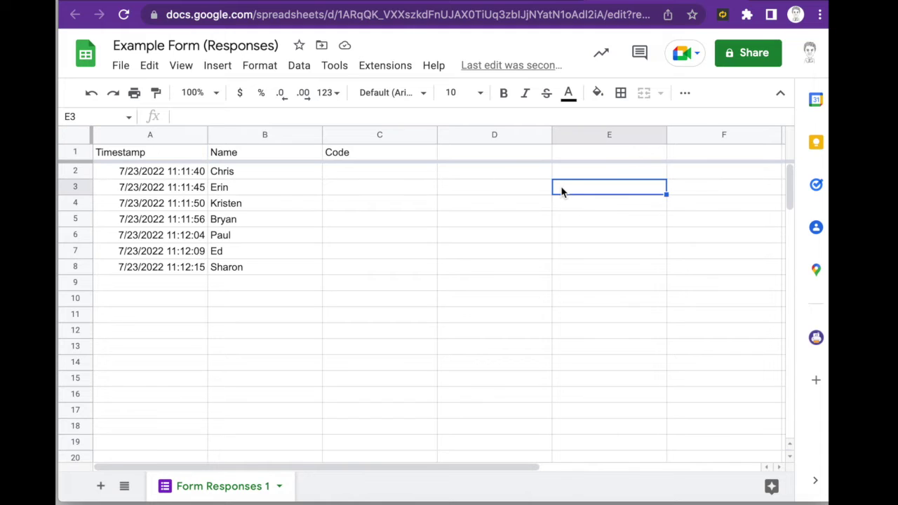
{"action": "left_click", "coordinate": [520, 191]}
{"action": "type", "text": "Chris"}
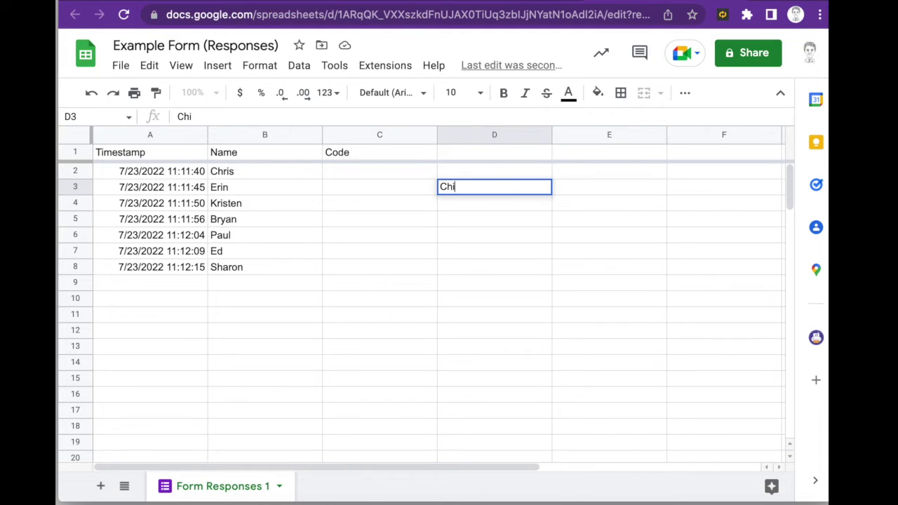
{"action": "key", "text": "Return"}
{"action": "type", "text": "Erin"}
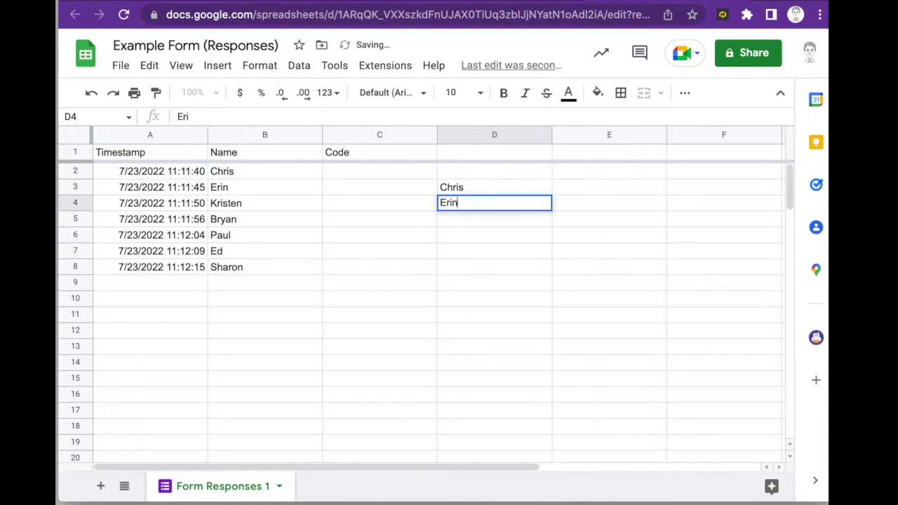
{"action": "key", "text": "Return"}
{"action": "type", "text": "Kristen"}
{"action": "key", "text": "Return"}
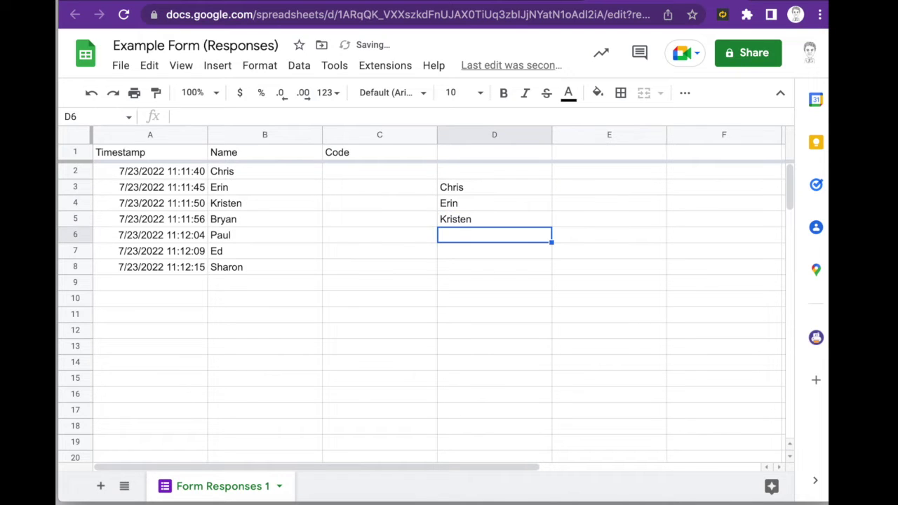
List the remaining four students' names from the responses in cells D6 to D9.
{"action": "type", "text": "Bryan"}
{"action": "key", "text": "Return"}
{"action": "type", "text": "Paul"}
{"action": "key", "text": "Return"}
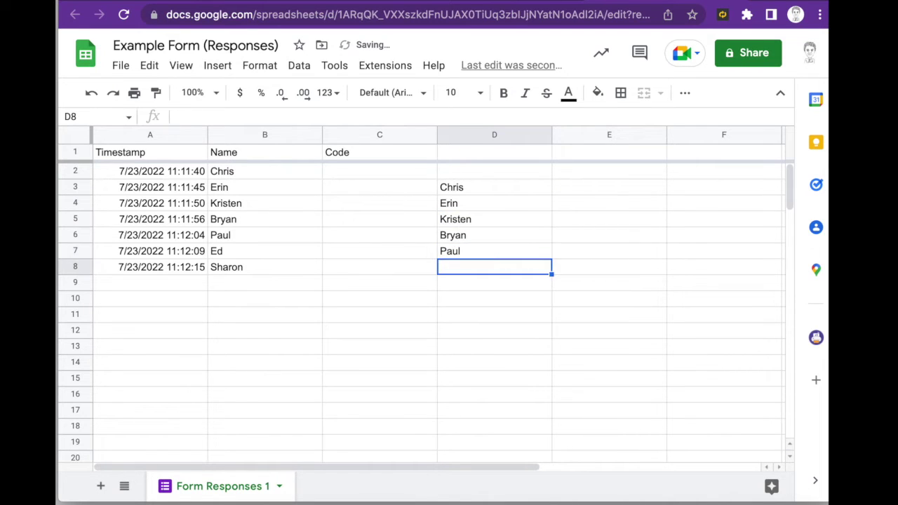
{"action": "type", "text": "Ed"}
{"action": "key", "text": "Return"}
{"action": "type", "text": "Sharon"}
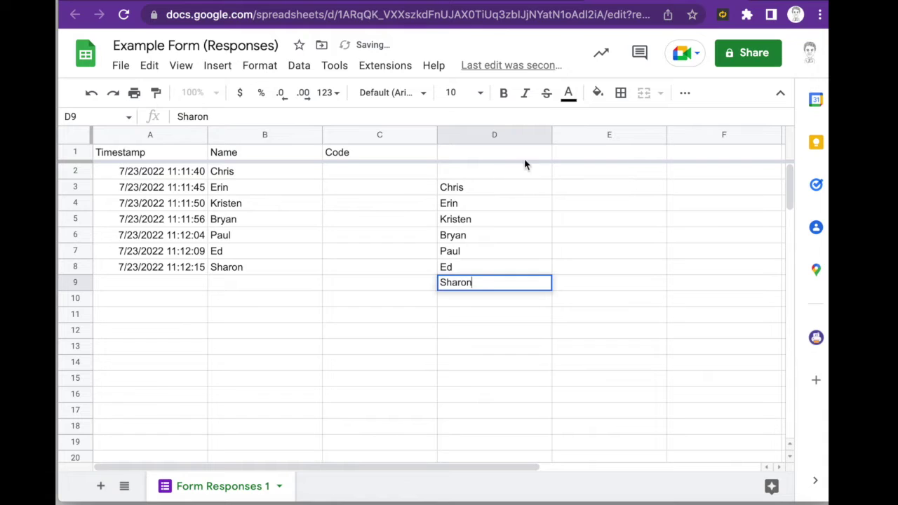
Add a bold "Students" heading in D2 above the list of names.
{"action": "left_click", "coordinate": [475, 173]}
{"action": "type", "text": "Students"}
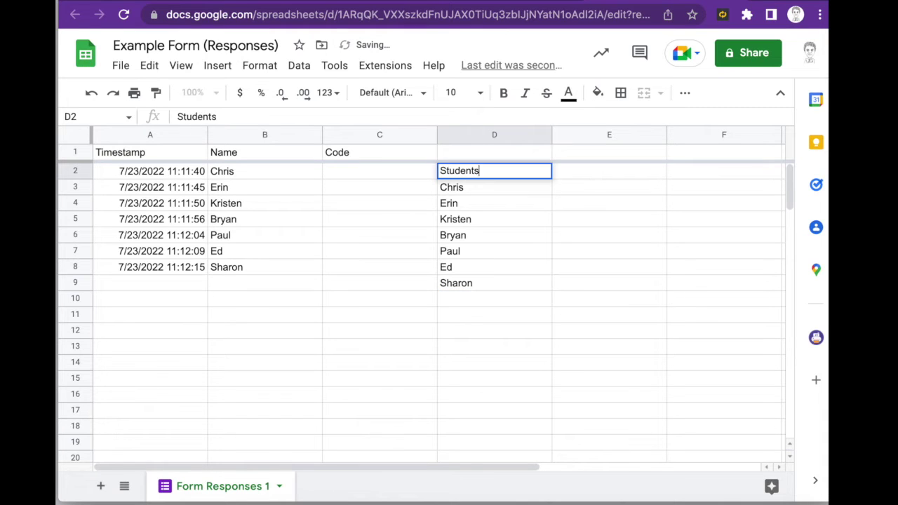
{"action": "double_click", "coordinate": [466, 170]}
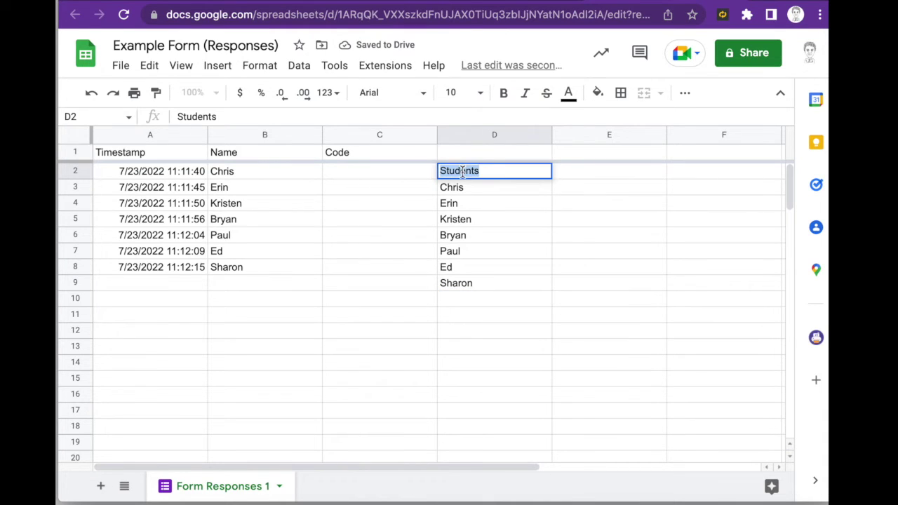
{"action": "left_click", "coordinate": [503, 92]}
Add a bold "Points" heading in E2 beside the Students heading.
{"action": "left_click", "coordinate": [574, 175]}
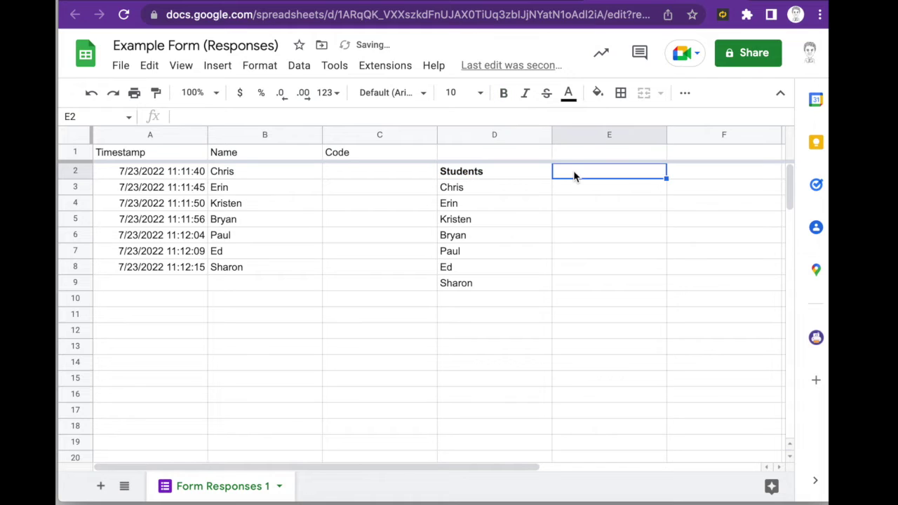
{"action": "type", "text": "Points"}
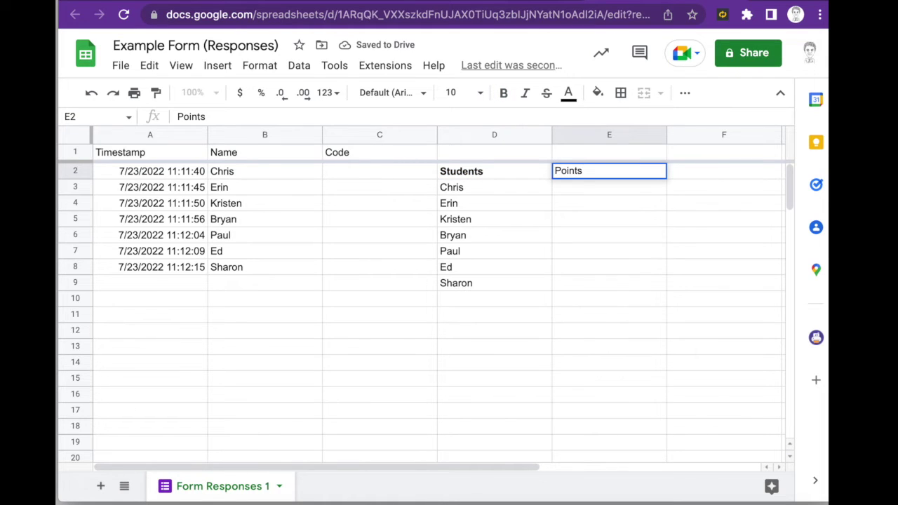
{"action": "double_click", "coordinate": [569, 171]}
{"action": "left_click", "coordinate": [503, 93]}
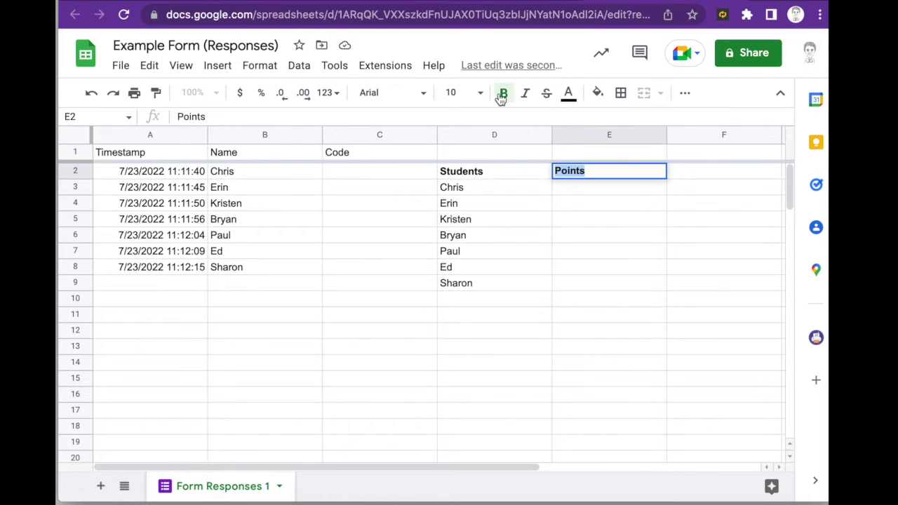
Enter =countif(B1:b100,d3) in E3 and accept the suggested autofill for the remaining students in E4 to E9.
{"action": "left_click", "coordinate": [556, 193]}
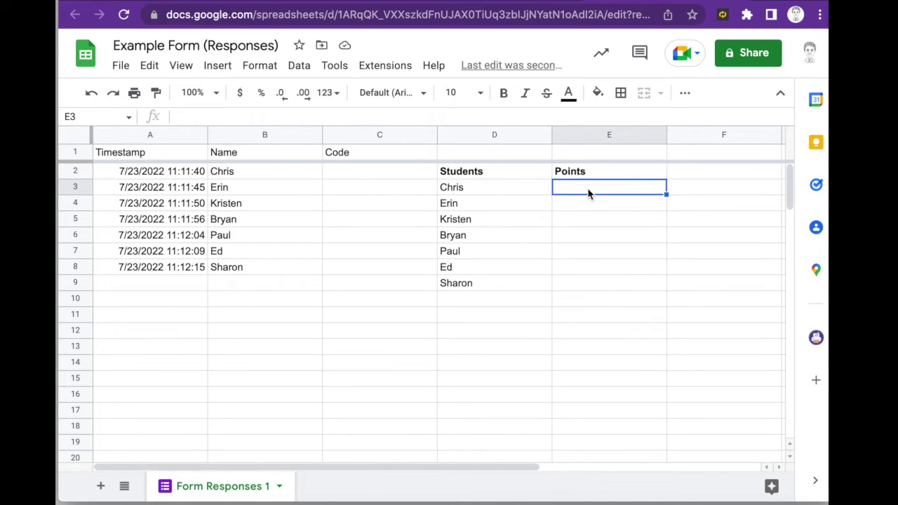
{"action": "type", "text": "=counti"}
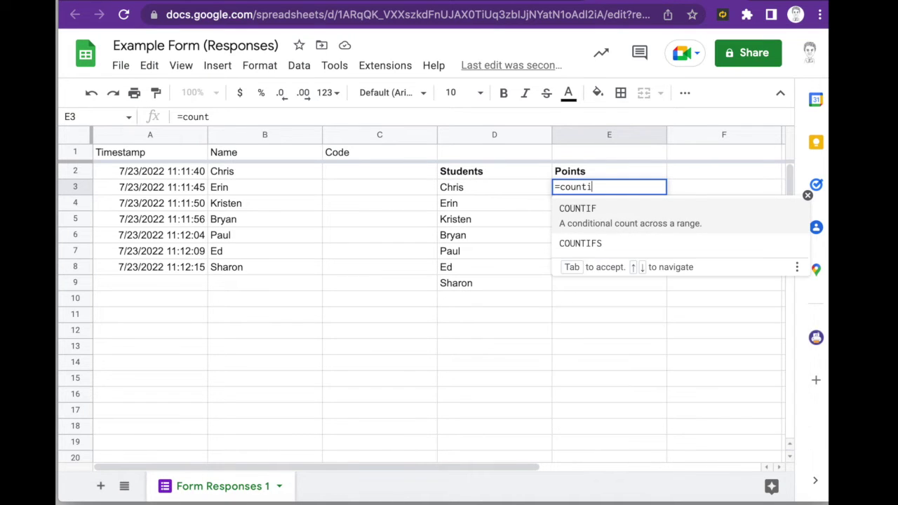
{"action": "type", "text": "f("}
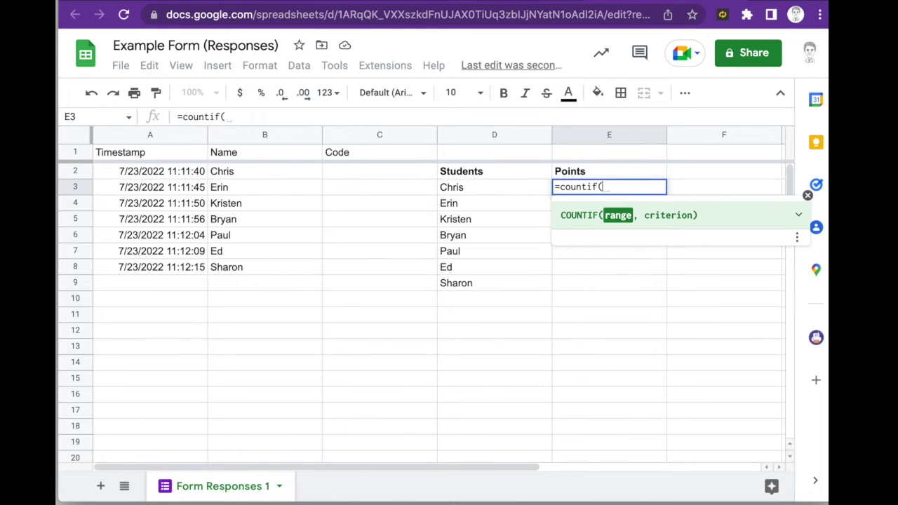
{"action": "type", "text": "B1:b100"}
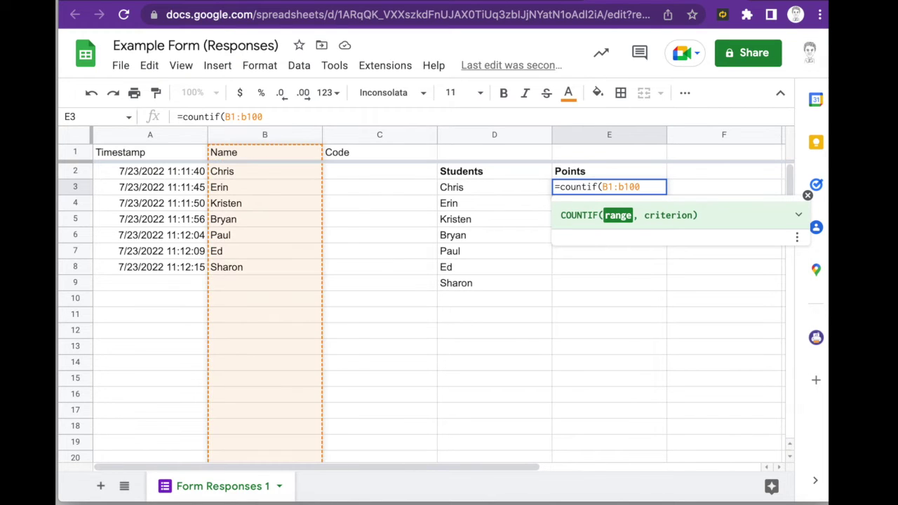
{"action": "type", "text": ")"}
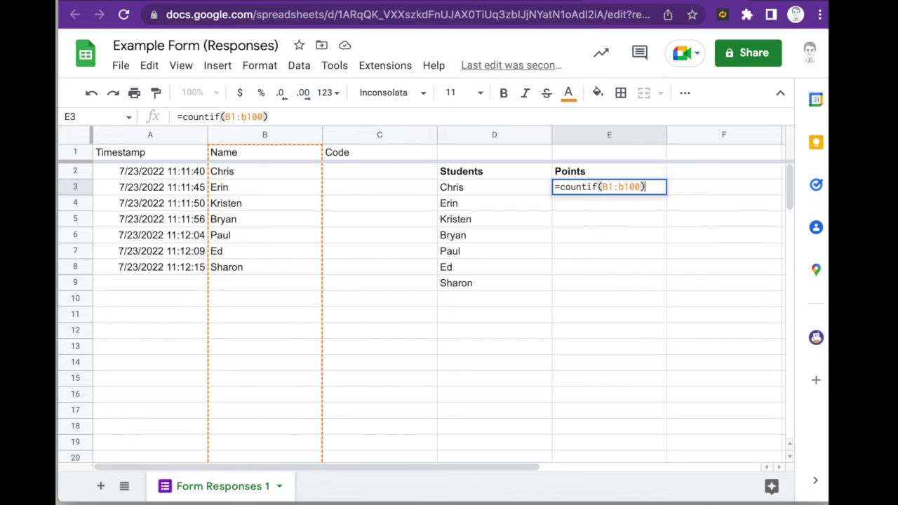
{"action": "key", "text": "BackSpace"}
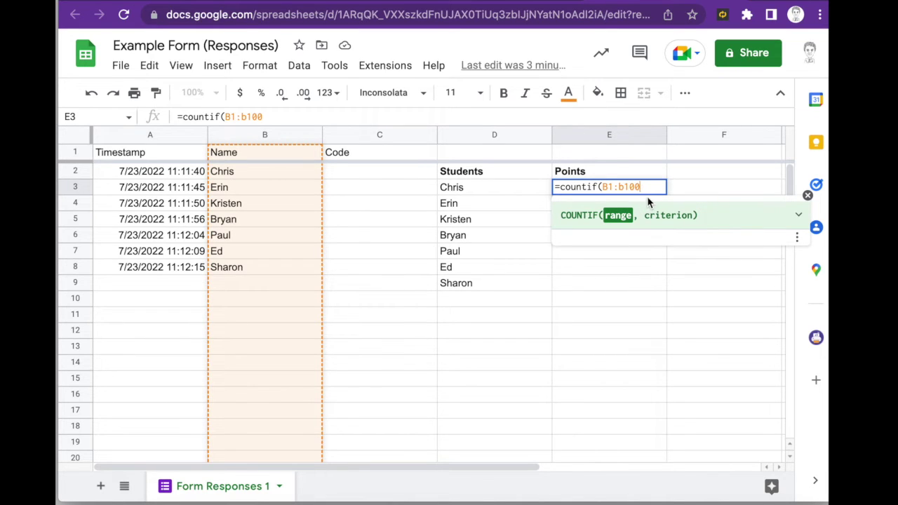
{"action": "type", "text": ","}
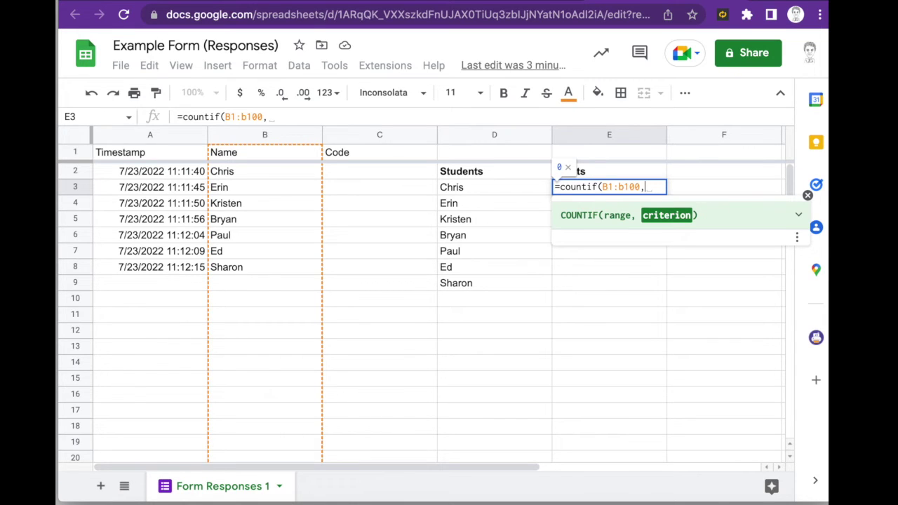
{"action": "type", "text": "d3"}
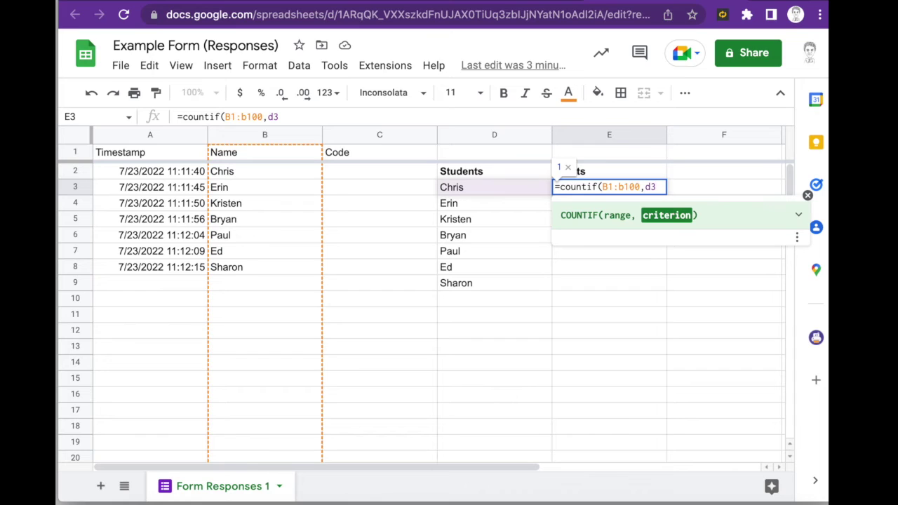
{"action": "type", "text": ")"}
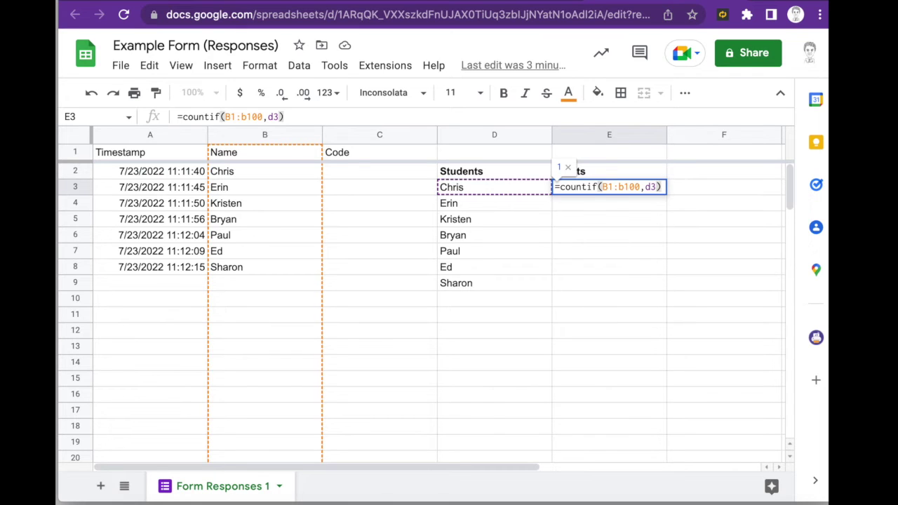
{"action": "key", "text": "Return"}
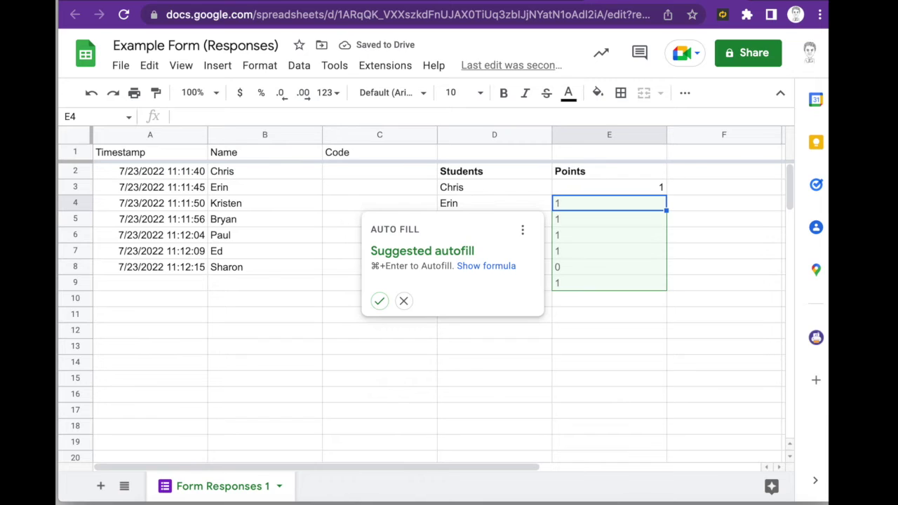
{"action": "left_click", "coordinate": [379, 301]}
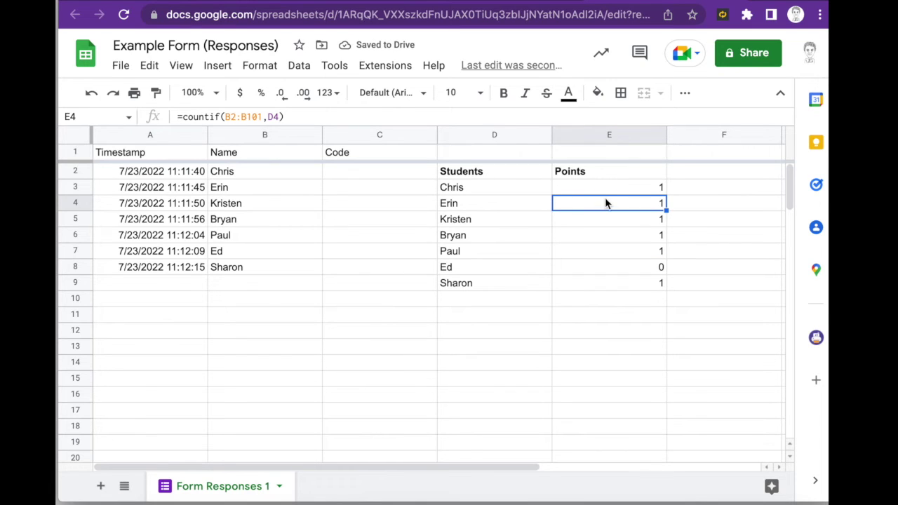
Correct the COUNTIF formulas in E4, E5 and E6 so that each range starts at B1.
{"action": "left_click", "coordinate": [237, 117]}
{"action": "key", "text": "BackSpace"}
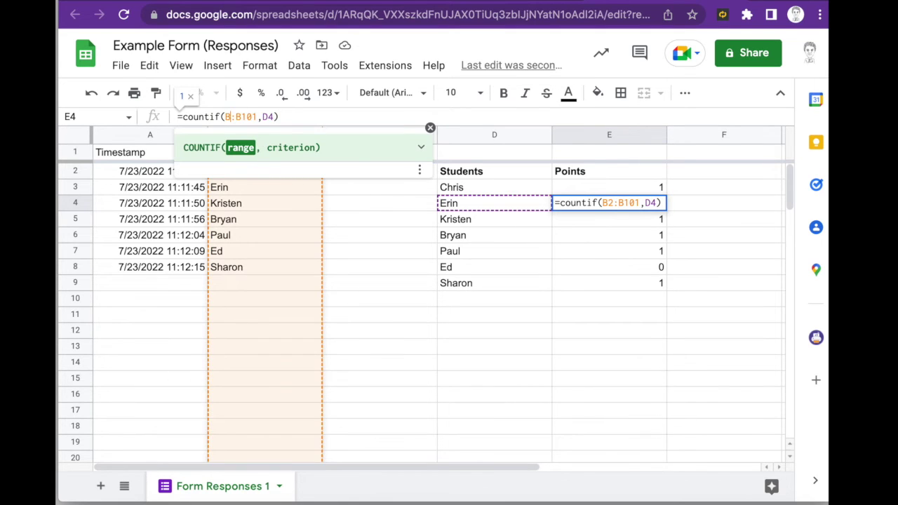
{"action": "type", "text": "1"}
{"action": "key", "text": "Return"}
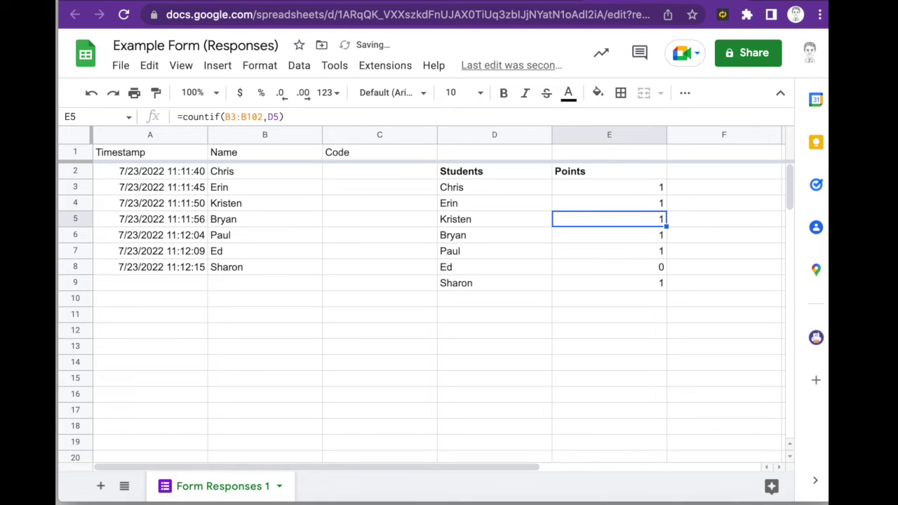
{"action": "left_click", "coordinate": [236, 116]}
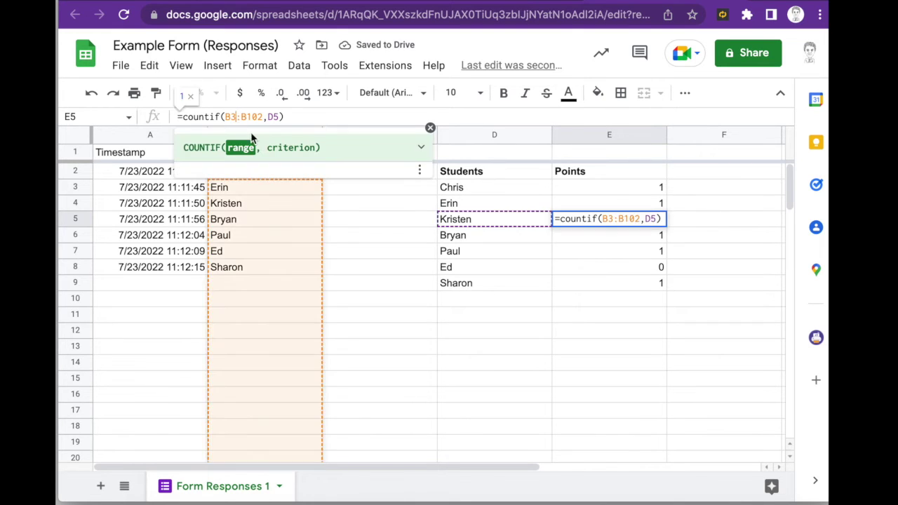
{"action": "key", "text": "Return"}
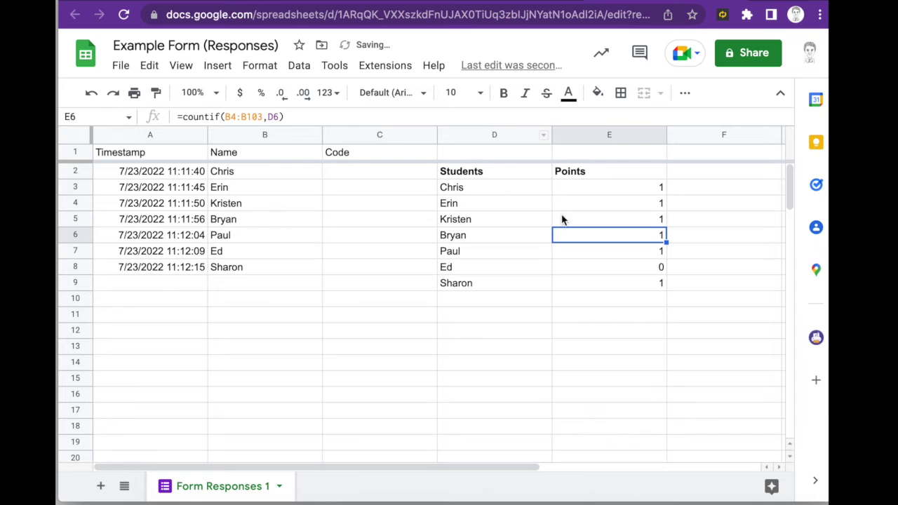
{"action": "left_click", "coordinate": [236, 117]}
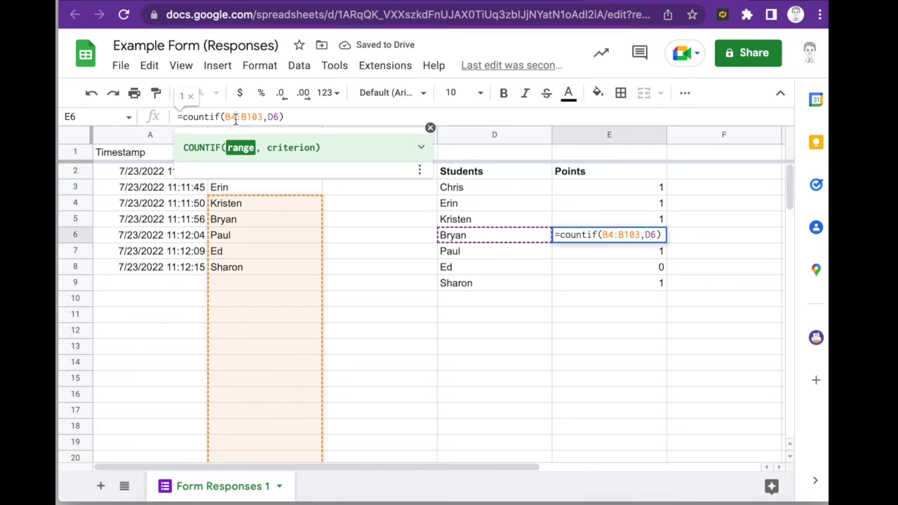
{"action": "key", "text": "Return"}
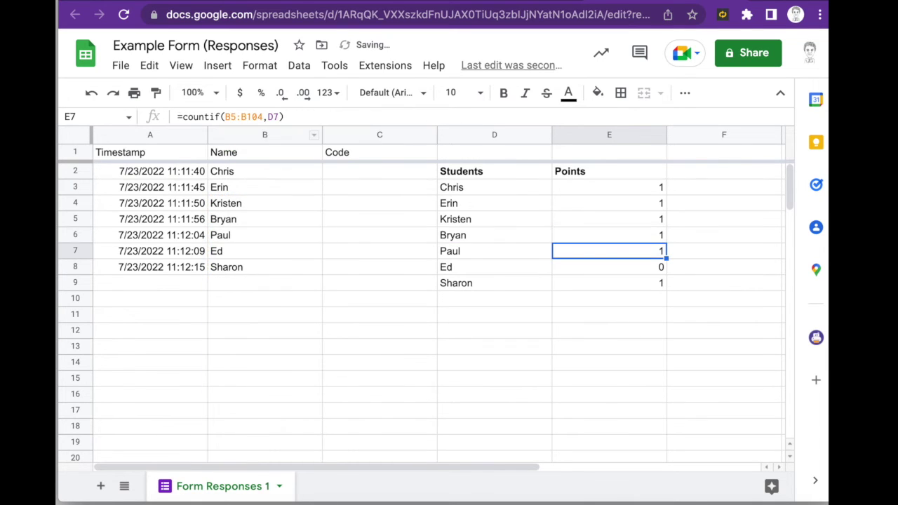
Correct the COUNTIF formulas in E7 and E8 so that each range starts at B1.
{"action": "left_click", "coordinate": [237, 116]}
{"action": "key", "text": "BackSpace"}
{"action": "type", "text": "1"}
{"action": "key", "text": "Return"}
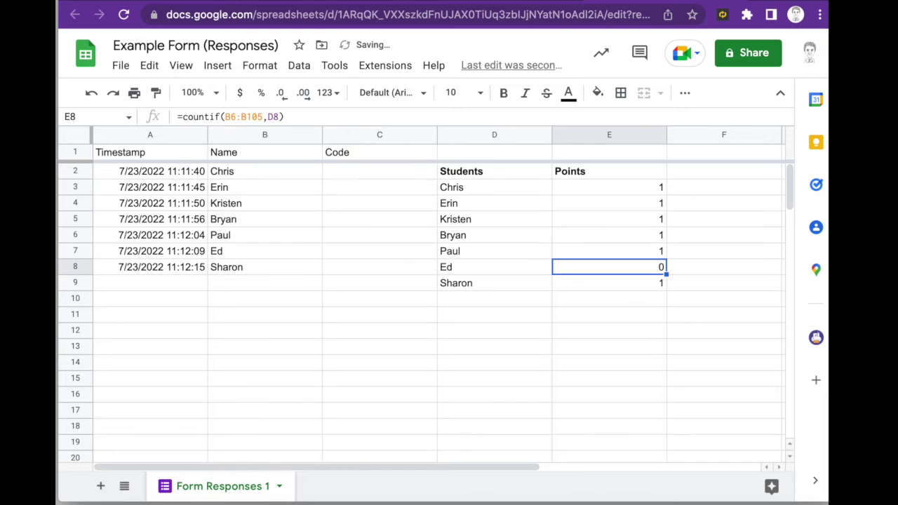
{"action": "left_click", "coordinate": [234, 116]}
{"action": "key", "text": "BackSpace"}
{"action": "type", "text": "1"}
{"action": "key", "text": "Return"}
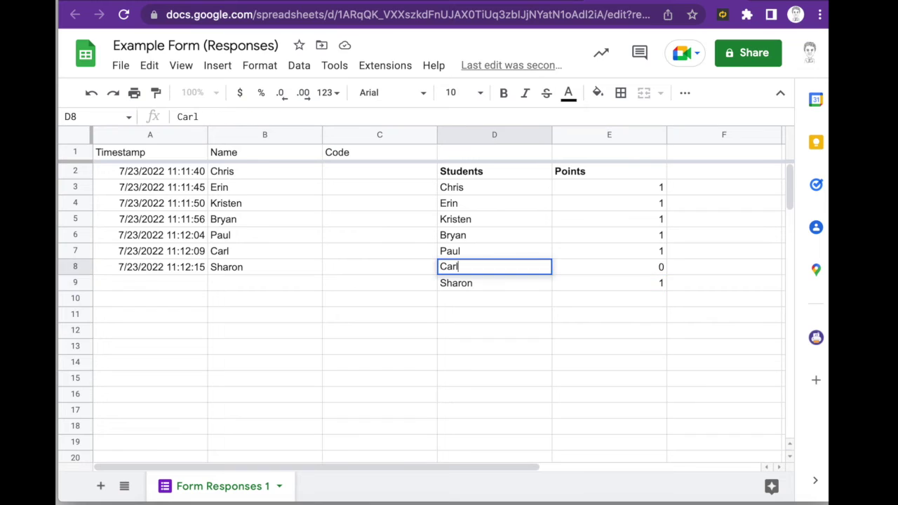
Update the sixth student's name in D8 to match the response name in B7.
{"action": "key", "text": "Return"}
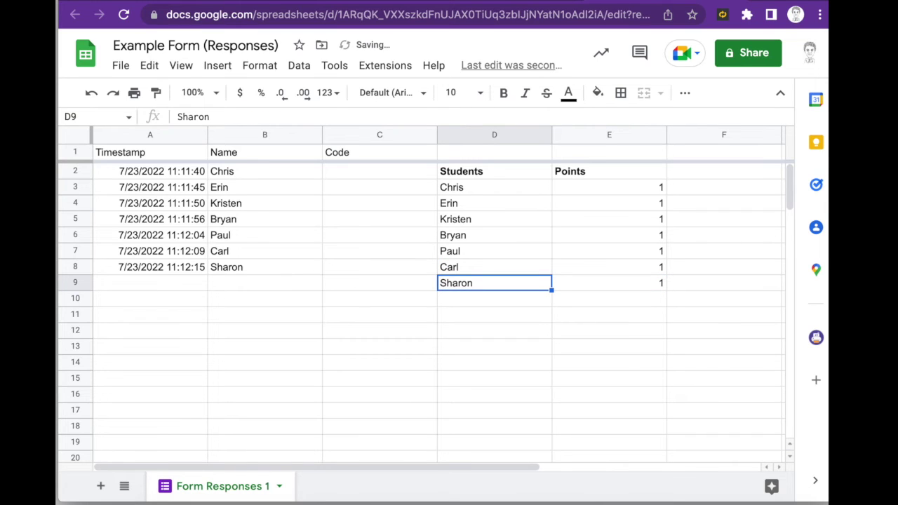
{"action": "key", "text": "Down"}
{"action": "key", "text": "Left"}
{"action": "key", "text": "Left"}
{"action": "key", "text": "Left"}
{"action": "key", "text": "Up"}
{"action": "key", "text": "Up"}
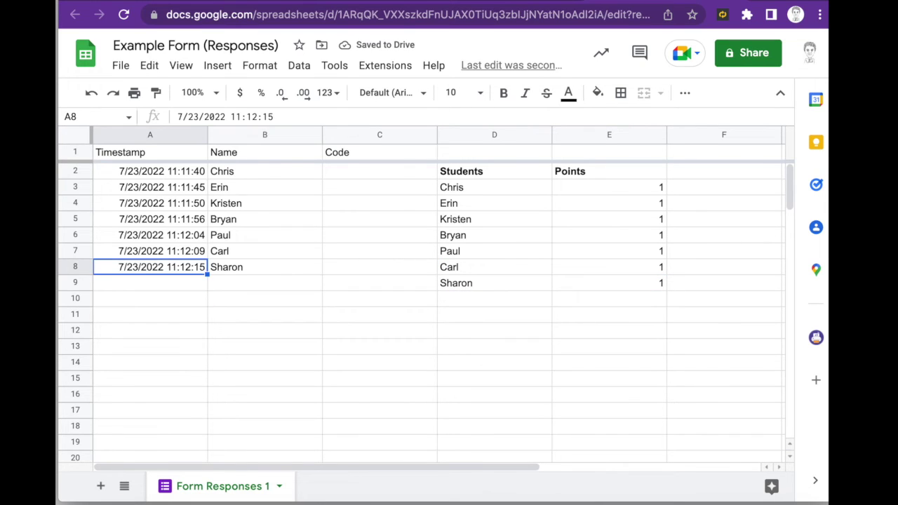
{"action": "key", "text": "Up"}
{"action": "key", "text": "Right"}
{"action": "key", "text": "Right"}
{"action": "key", "text": "Right"}
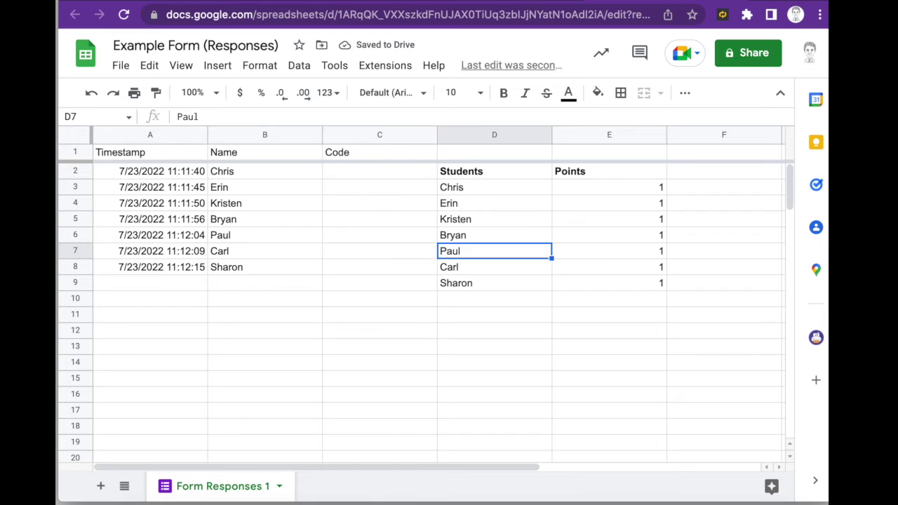
{"action": "key", "text": "Down"}
{"action": "key", "text": "Left"}
{"action": "key", "text": "Left"}
{"action": "key", "text": "Up"}
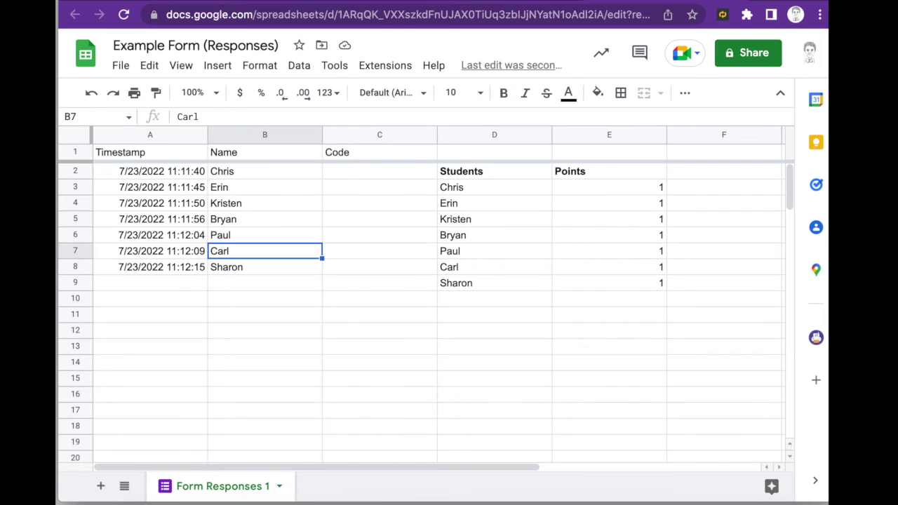
{"action": "key", "text": "Down"}
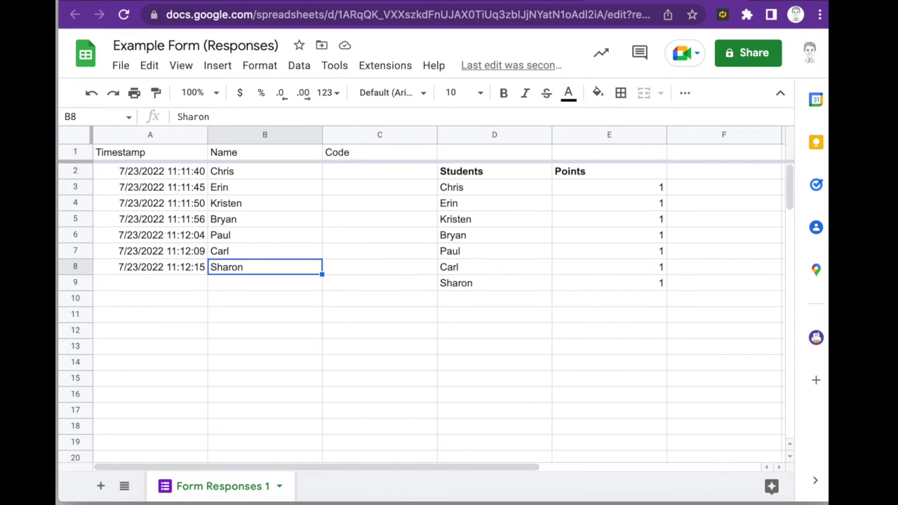
Examine row 9 of the response sheet, checking the Name column, the last student's list entry in D9 and the COUNTIF formula in E9.
{"action": "key", "text": "Down"}
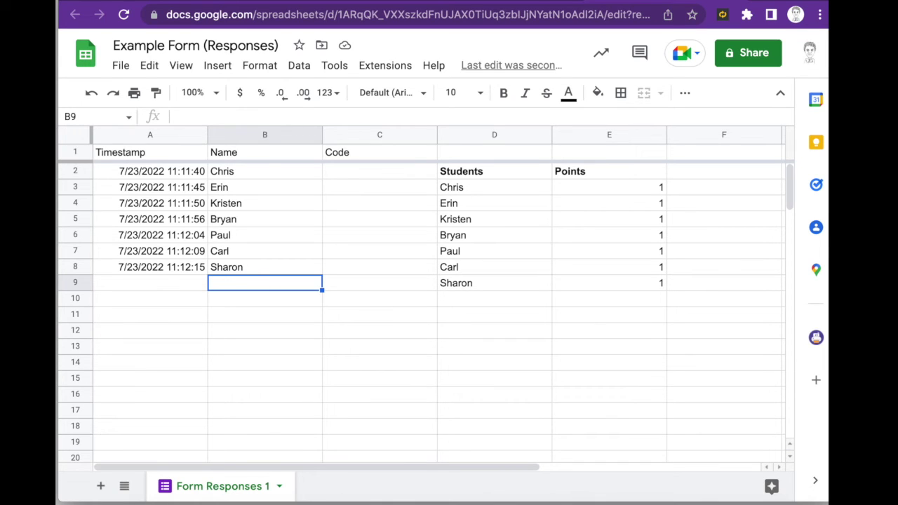
{"action": "key", "text": "Right"}
{"action": "key", "text": "Right"}
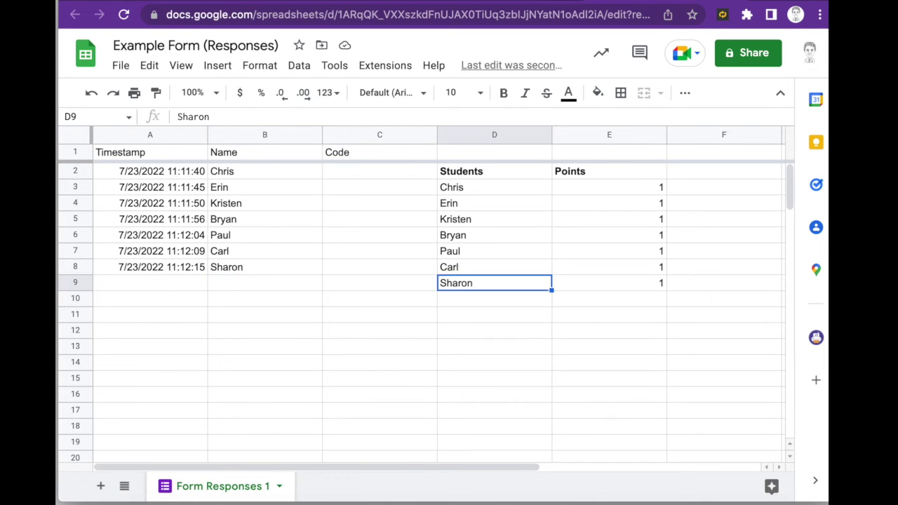
{"action": "key", "text": "Left"}
{"action": "key", "text": "Left"}
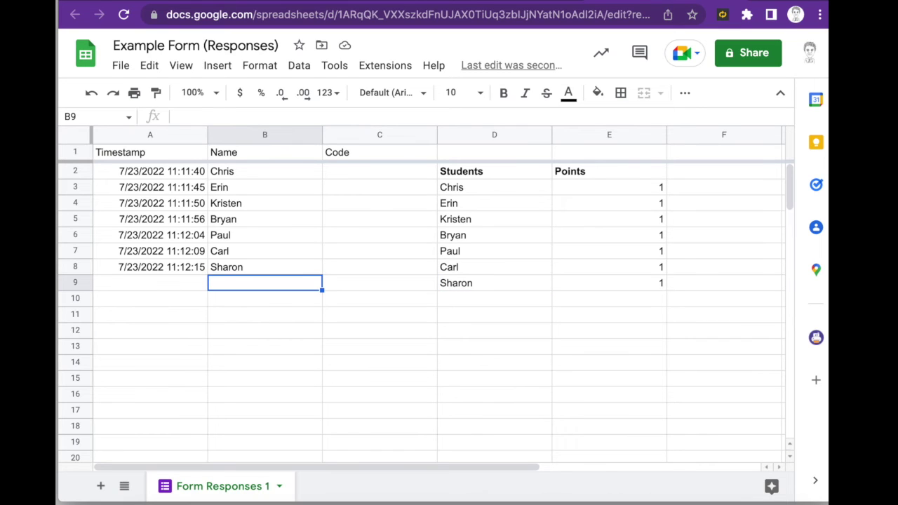
{"action": "key", "text": "Right"}
{"action": "key", "text": "Right"}
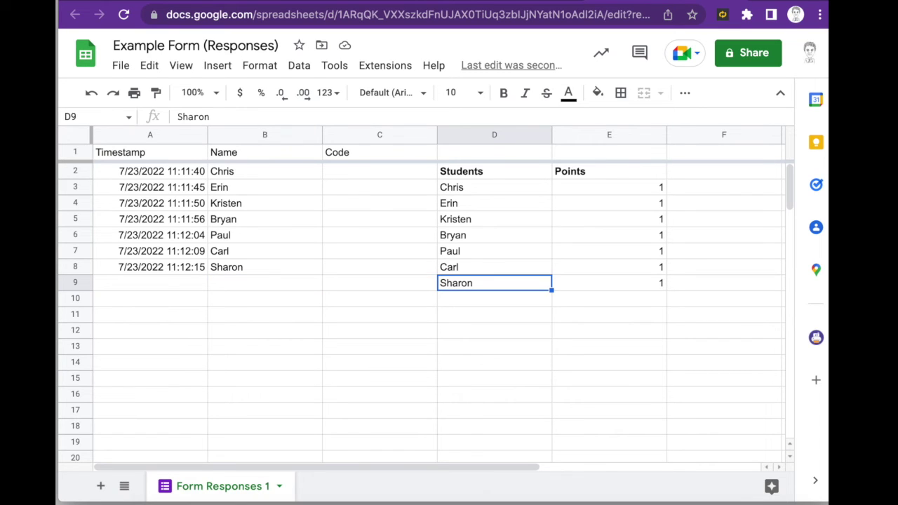
{"action": "key", "text": "Right"}
{"action": "key", "text": "Left"}
{"action": "key", "text": "Right"}
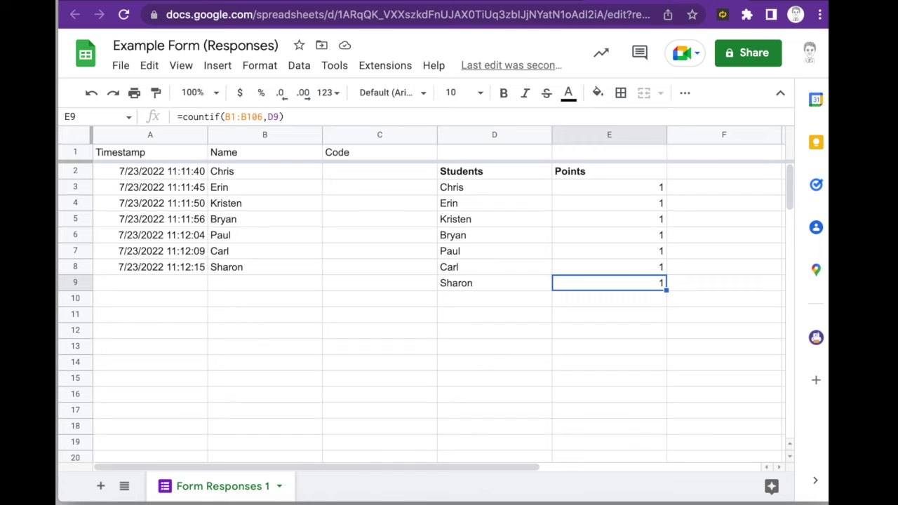
{"action": "key", "text": "Left"}
{"action": "key", "text": "Right"}
{"action": "key", "text": "Left"}
{"action": "key", "text": "Right"}
{"action": "key", "text": "Left"}
{"action": "key", "text": "Right"}
Enter the last-listed student's name as extra test entries in B9 and B10 of the Name column.
{"action": "key", "text": "Left"}
{"action": "key", "text": "Left"}
{"action": "key", "text": "Left"}
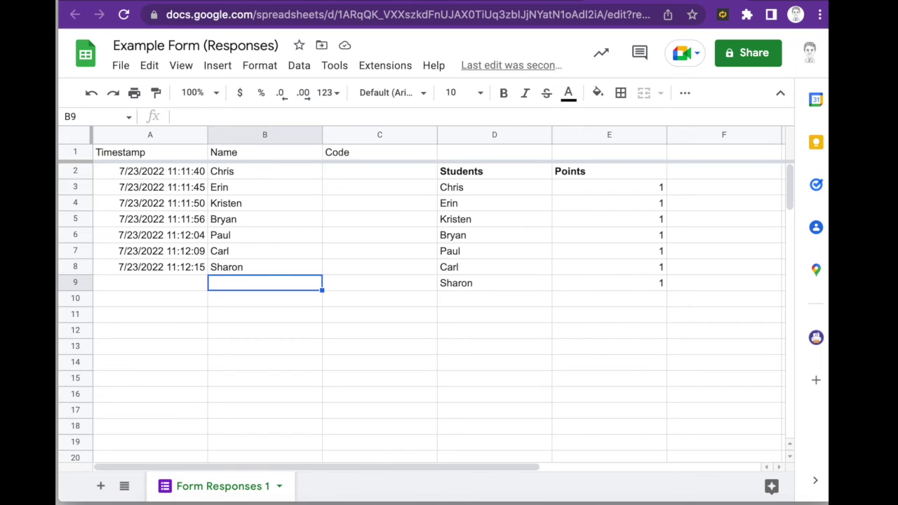
{"action": "type", "text": "Sharon"}
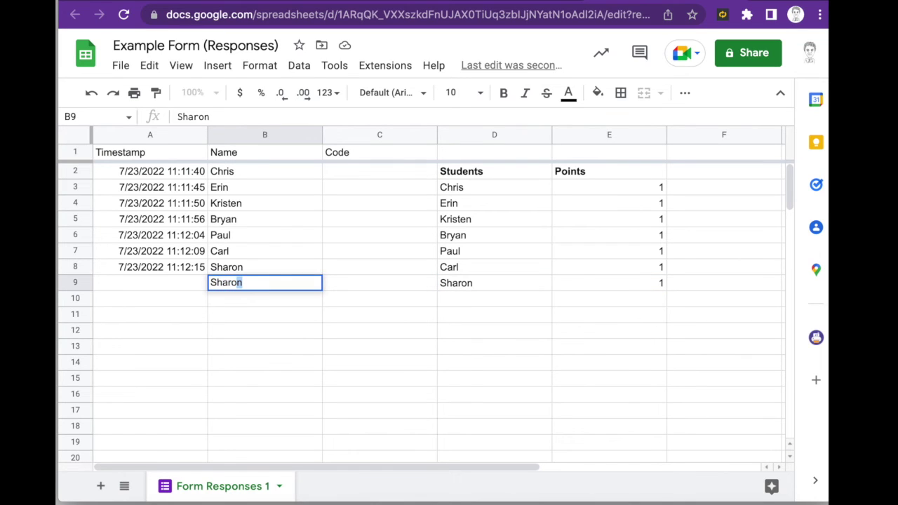
{"action": "key", "text": "Return"}
{"action": "type", "text": "Sharon"}
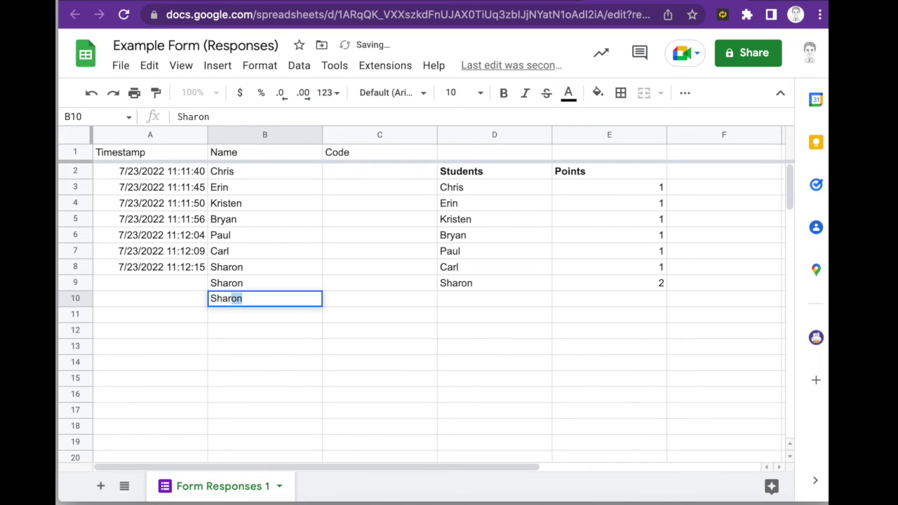
{"action": "key", "text": "Return"}
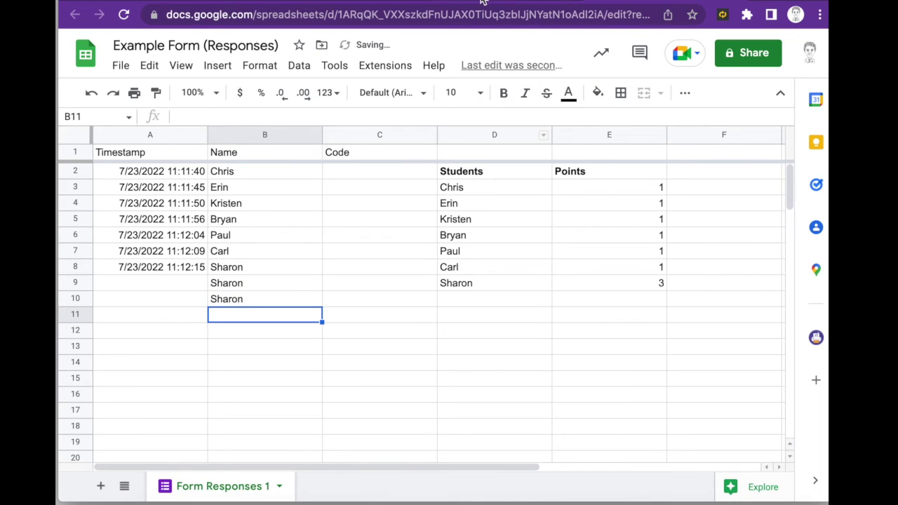
Switch to the Students Points form and submit another response for the first student, leaving Code blank.
{"action": "left_click", "coordinate": [482, 2]}
{"action": "left_click", "coordinate": [323, 149]}
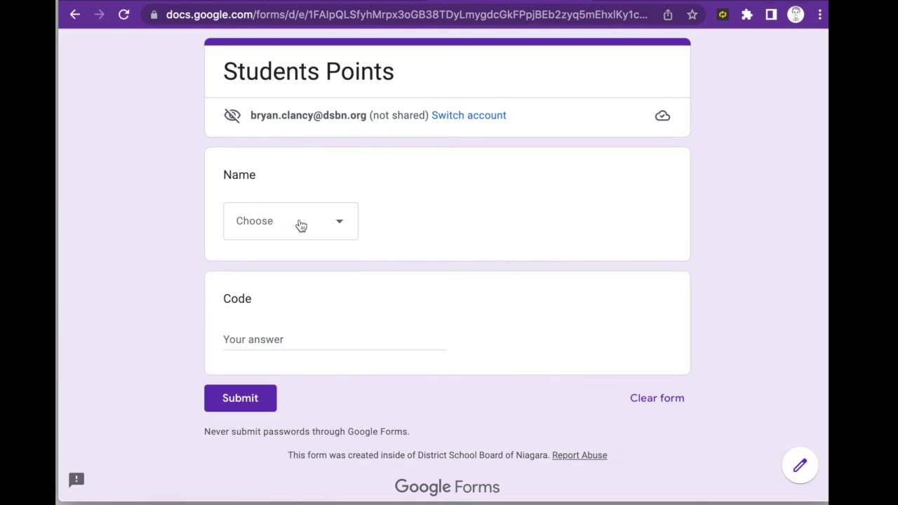
{"action": "left_click", "coordinate": [301, 225]}
{"action": "left_click", "coordinate": [277, 255]}
{"action": "left_click", "coordinate": [240, 398]}
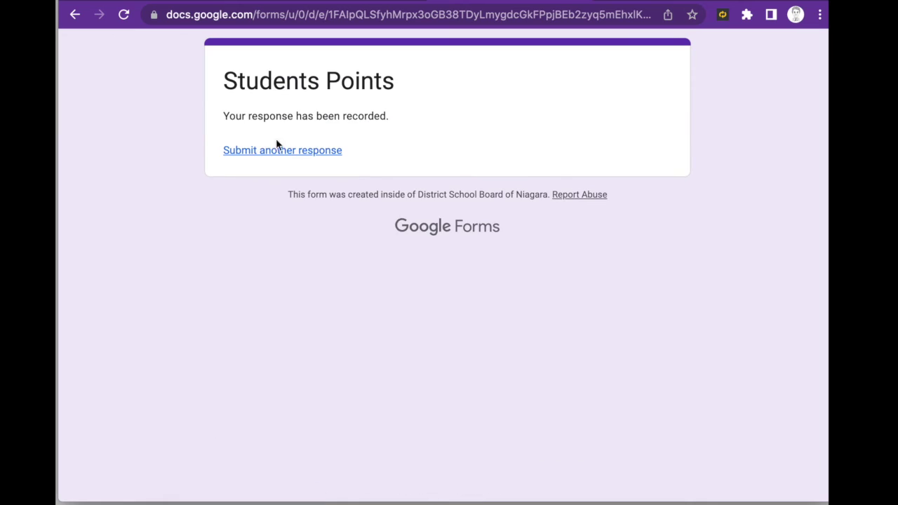
Submit one more form response with the third student chosen as Name and no Code.
{"action": "left_click", "coordinate": [277, 147]}
{"action": "left_click", "coordinate": [280, 221]}
{"action": "left_click", "coordinate": [265, 313]}
{"action": "left_click", "coordinate": [240, 398]}
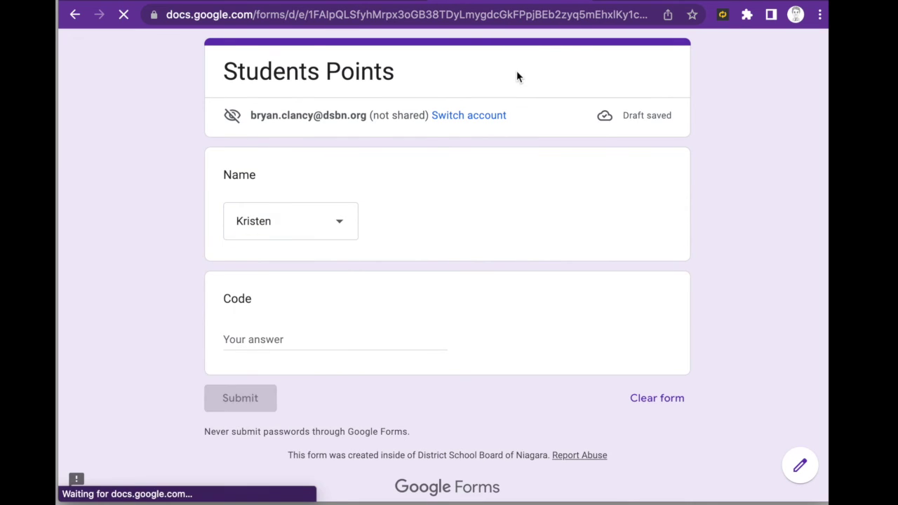
Return to the response spreadsheet and check the new form entries against the students' points.
{"action": "left_click", "coordinate": [611, 2]}
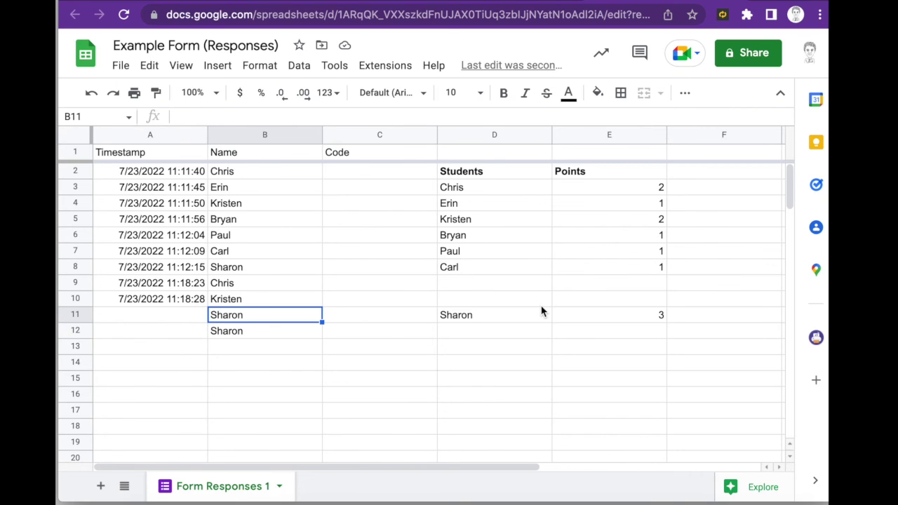
{"action": "scroll", "coordinate": [544, 310], "scroll_direction": "down", "scroll_amount": 2}
{"action": "scroll", "coordinate": [654, 367], "scroll_direction": "up", "scroll_amount": 2}
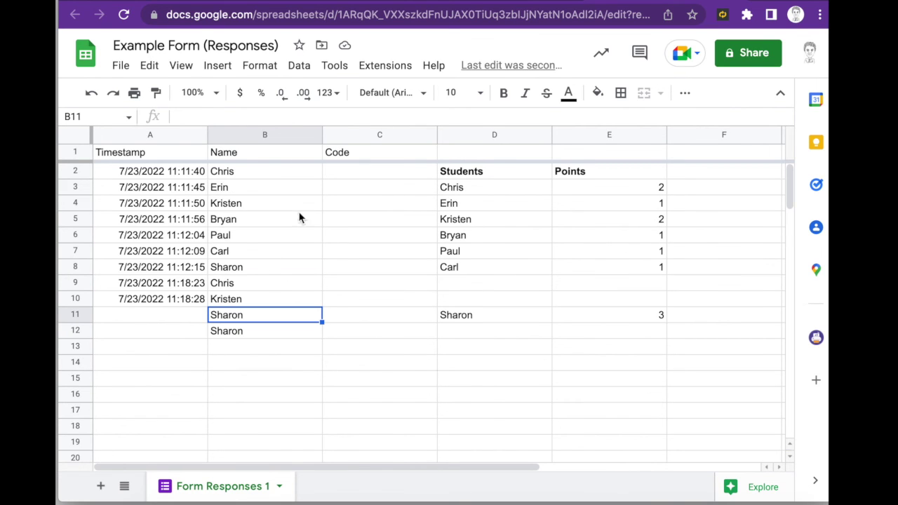